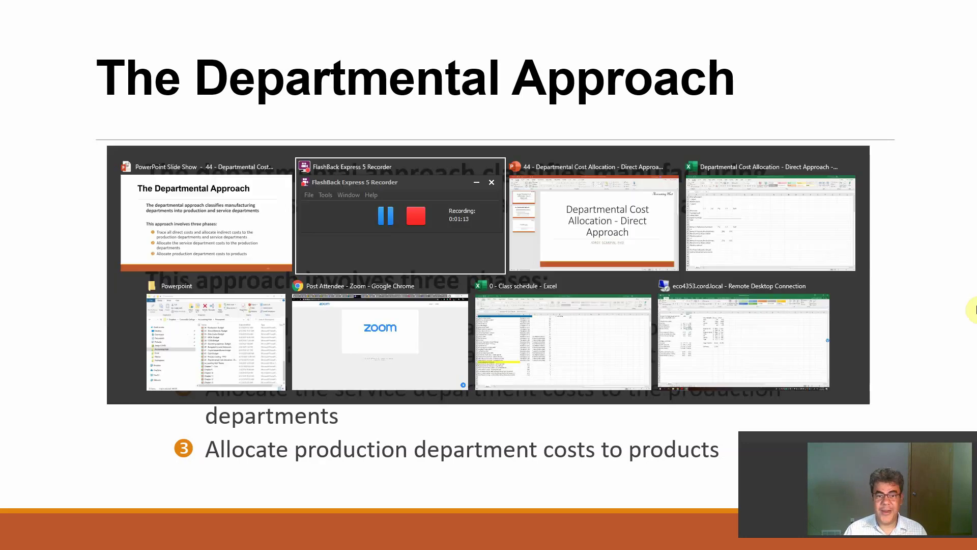
key(alt+Tab)
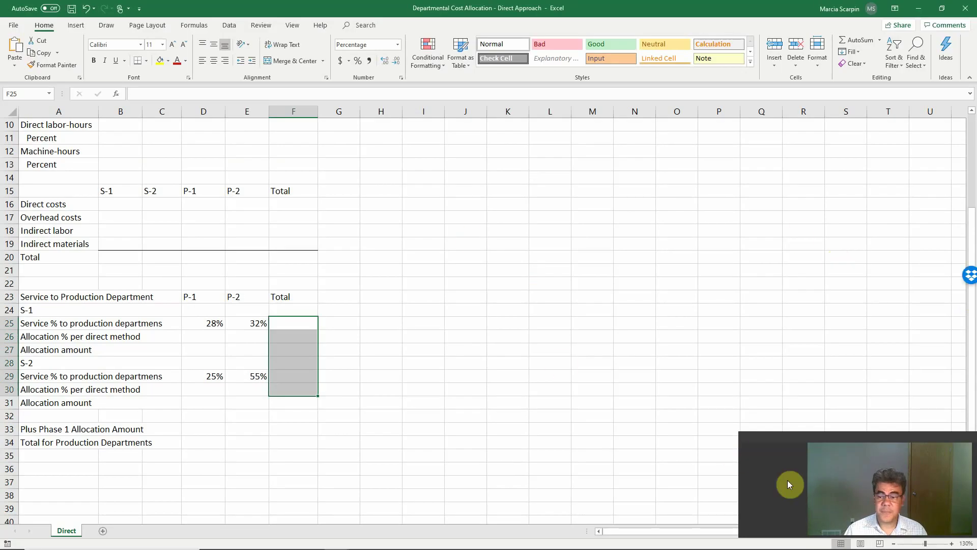
- Scroll to the top and point out the labor-hours, machine-hours, indirect labor and indirect materials rows
click(163, 152)
scroll(163, 152, up, 1)
scroll(163, 152, up, 2)
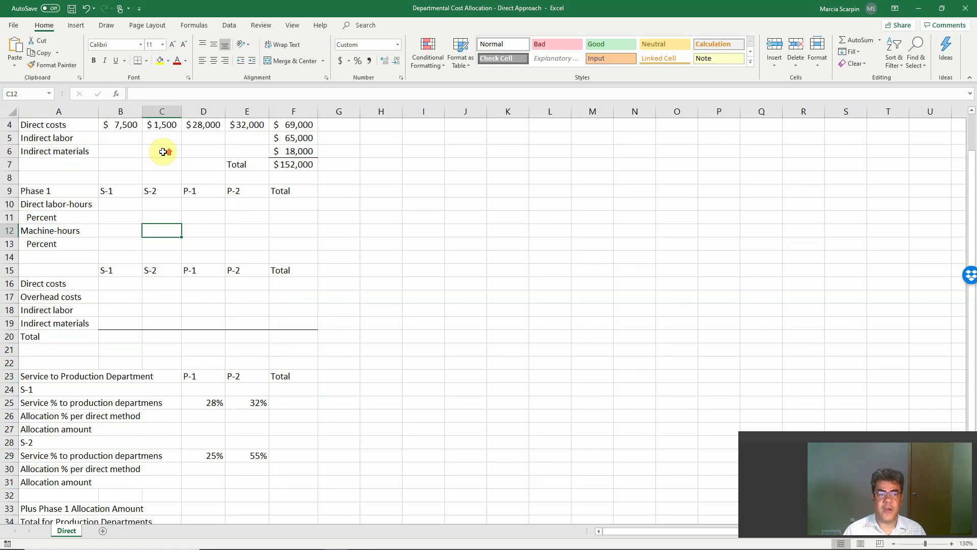
scroll(163, 152, up, 1)
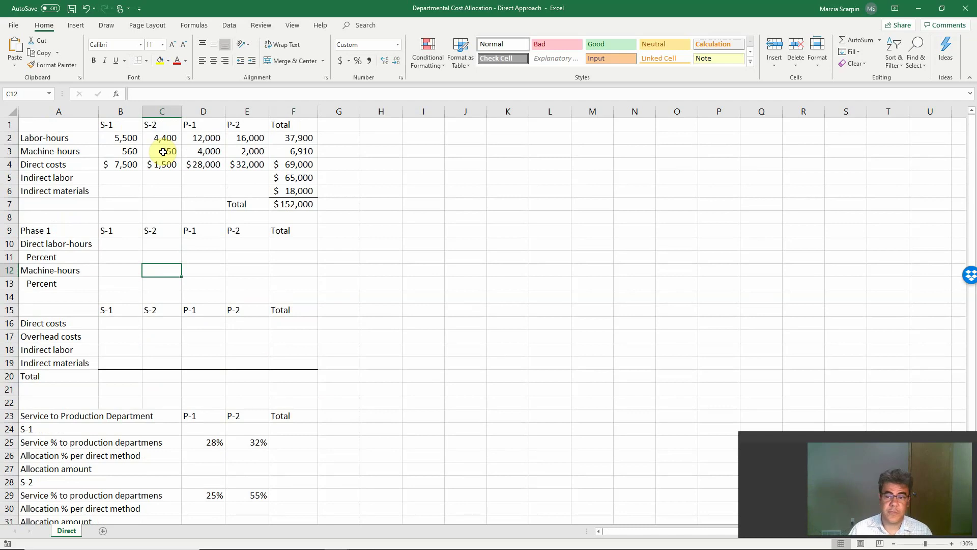
drag(96, 137, 81, 154)
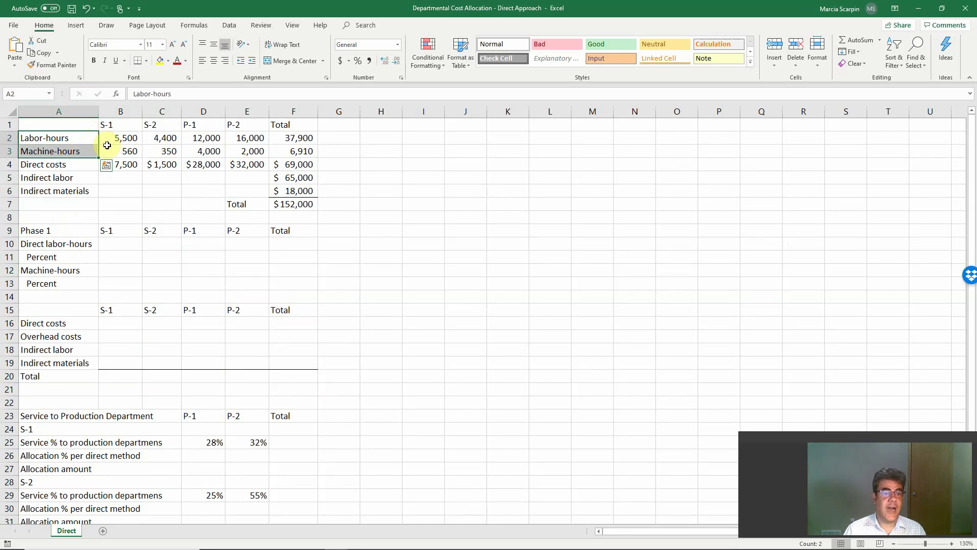
drag(75, 179, 76, 188)
click(70, 182)
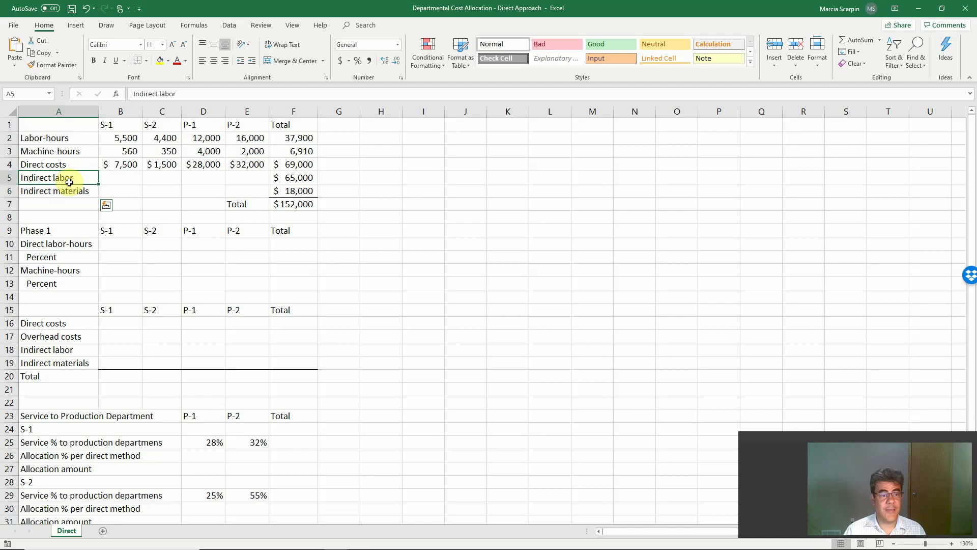
click(84, 139)
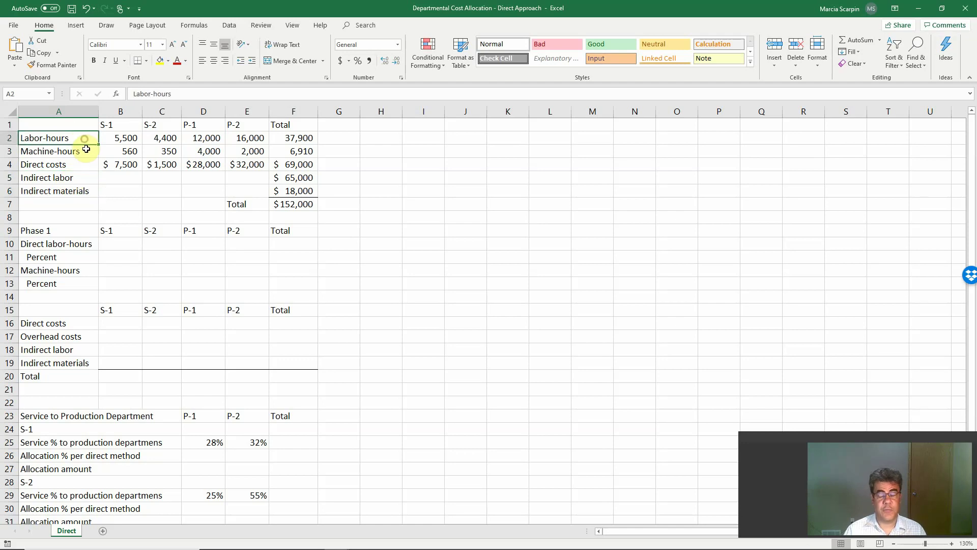
click(81, 189)
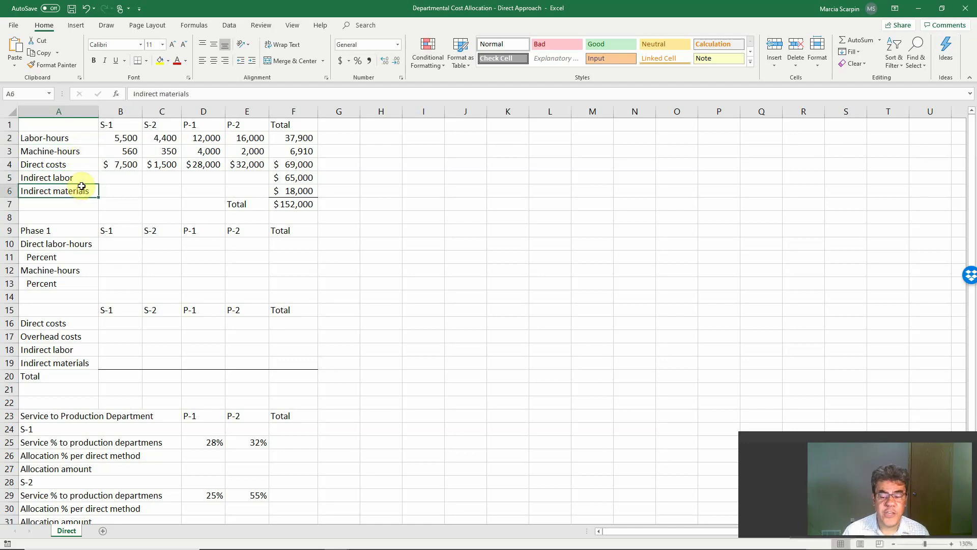
click(76, 148)
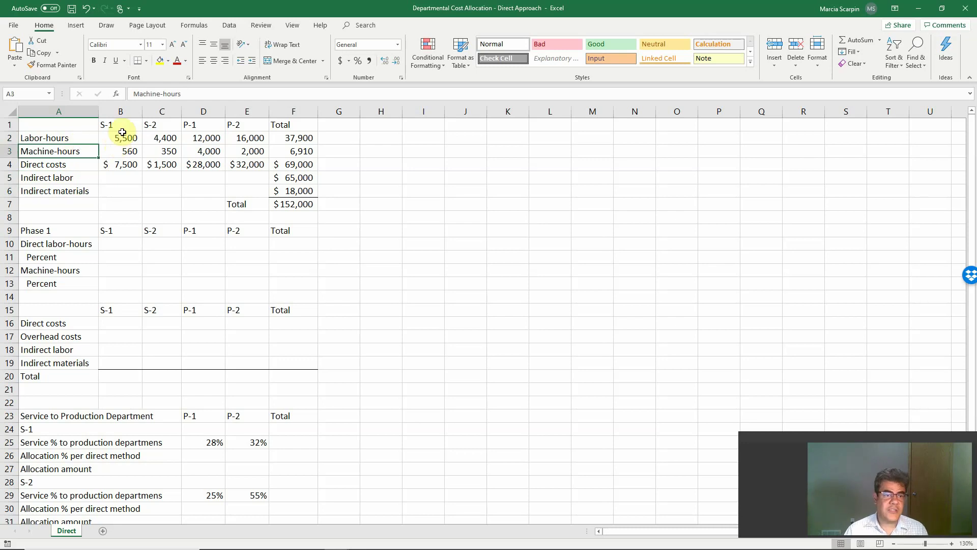
- Highlight the four departments' hours, direct costs, indirect labor and materials figures and totals
drag(123, 136, 244, 148)
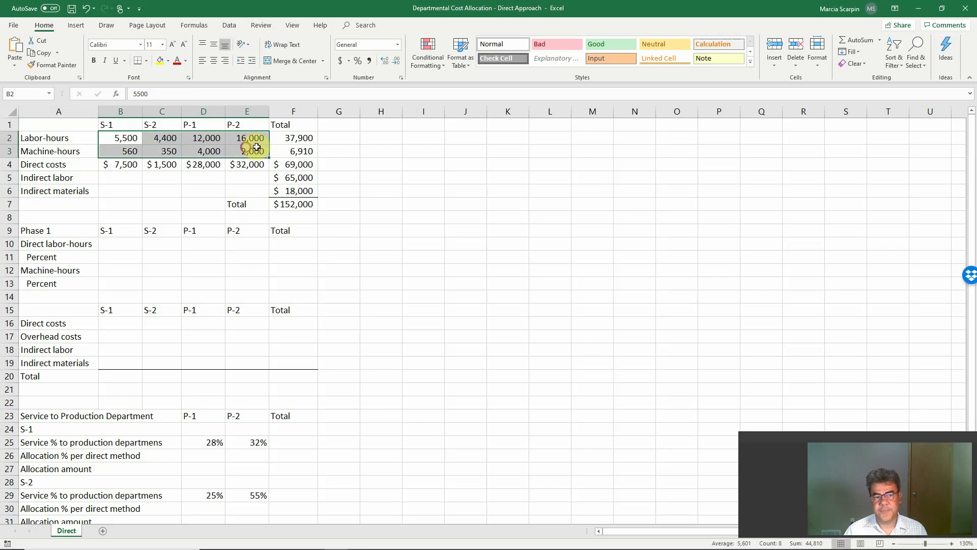
drag(122, 165, 307, 178)
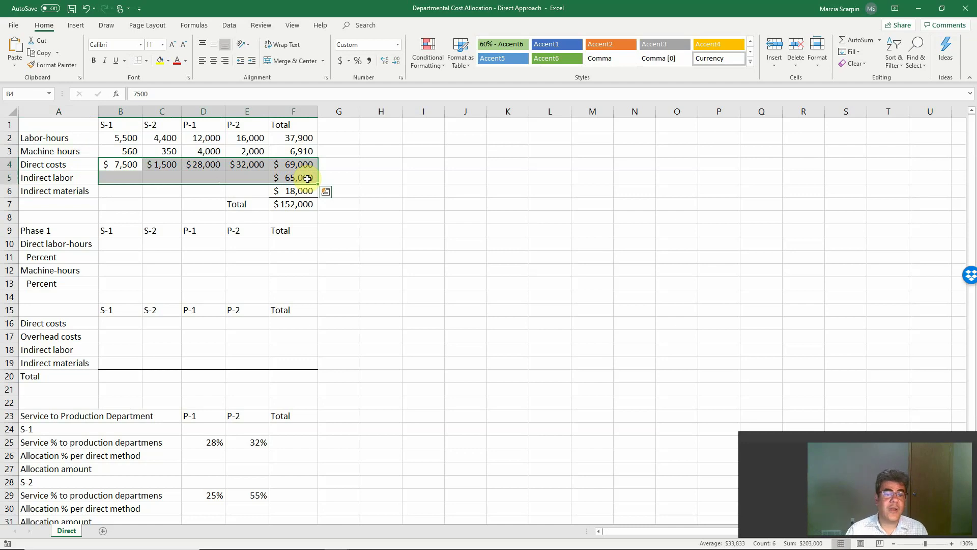
mouse_move(307, 178)
mouse_down()
mouse_move(345, 149)
mouse_move(300, 191)
mouse_up()
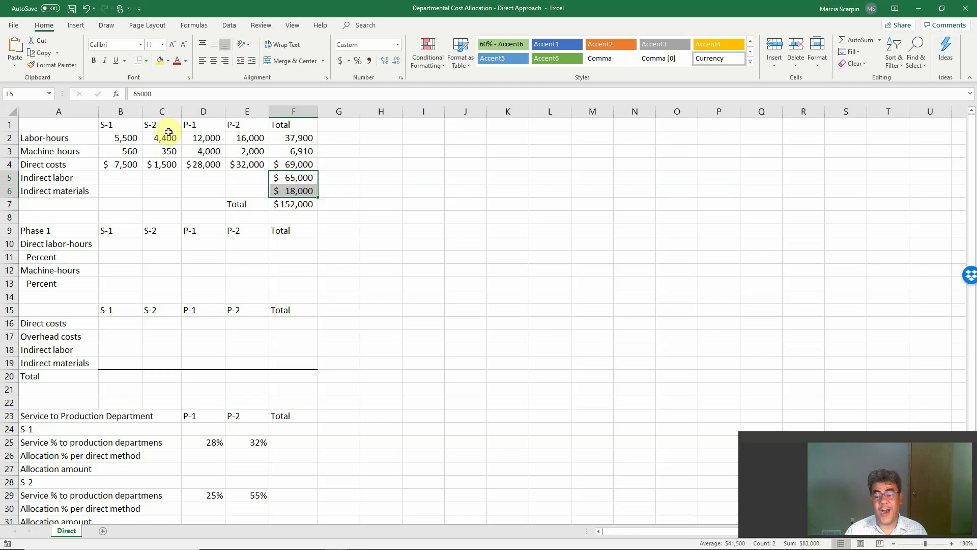
- Link the Direct labor-hours row to each department's labor-hours from S-1 through P-2
click(114, 246)
text(+)
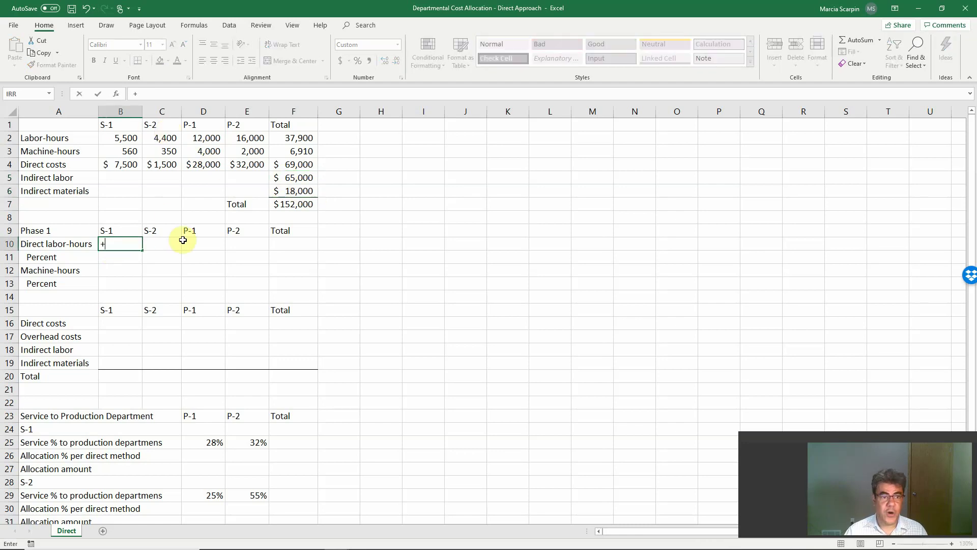
click(126, 139)
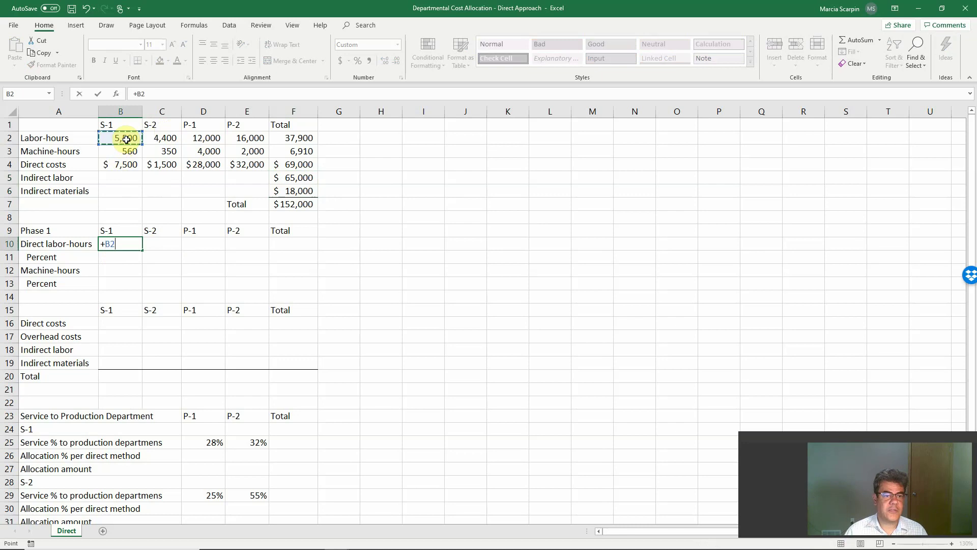
key(ctrl+Return)
key(ctrl+c)
key(Right)
key(shift+Right)
key(shift+Right)
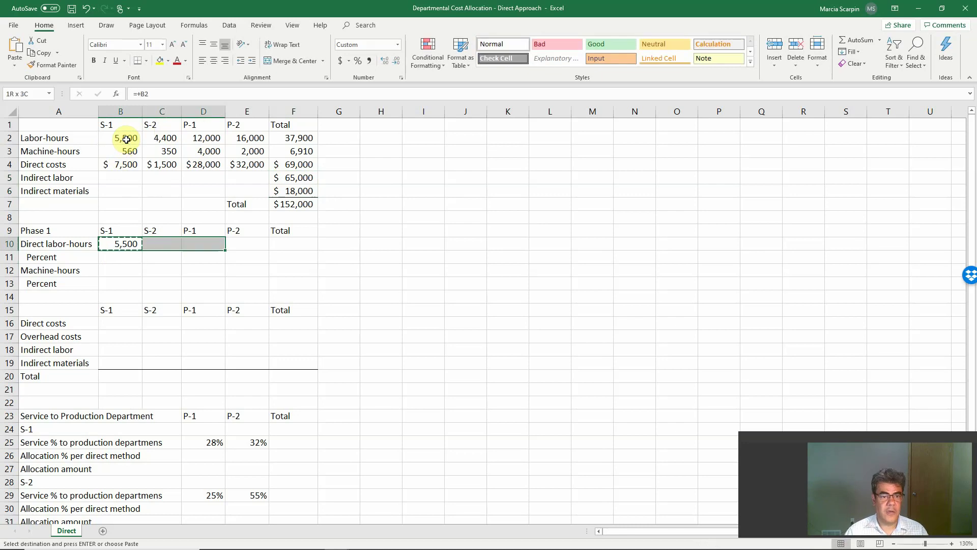
key(Return)
- Sum the department labor-hours into a 37,900 total
key(Right)
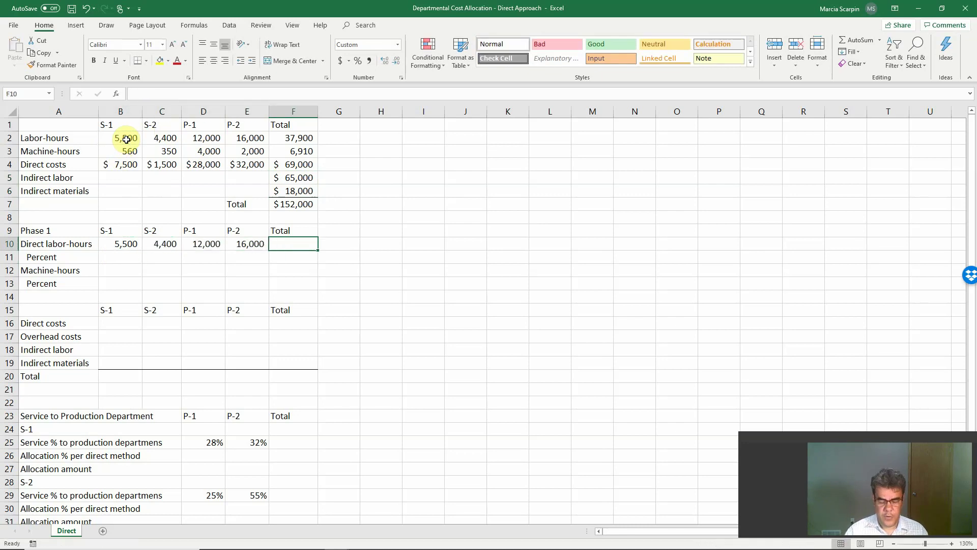
text(=sum()
key(Left)
key(shift+Left)
key(shift+Left)
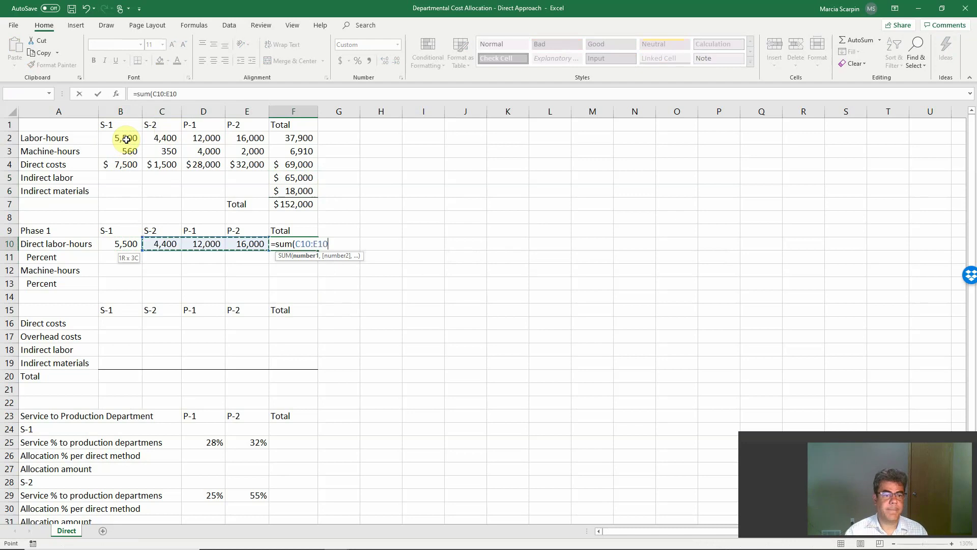
key(shift+Left)
key(Return)
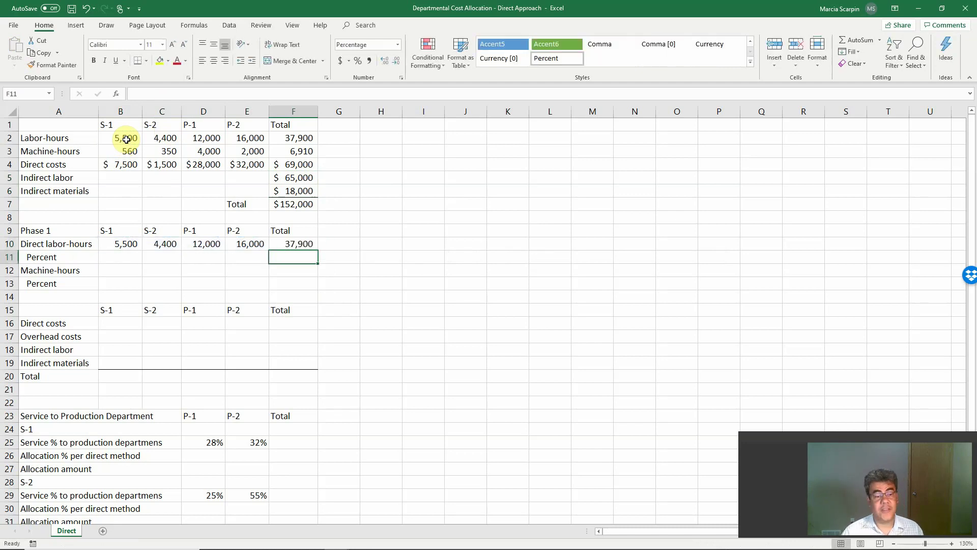
- Fill the Percent row with =B10/$F$10 across to Total, giving 14.51%, 11.61%, 31.66%, 42.22%, 100%
key(Up)
key(Left)
key(Left)
key(Left)
key(Left)
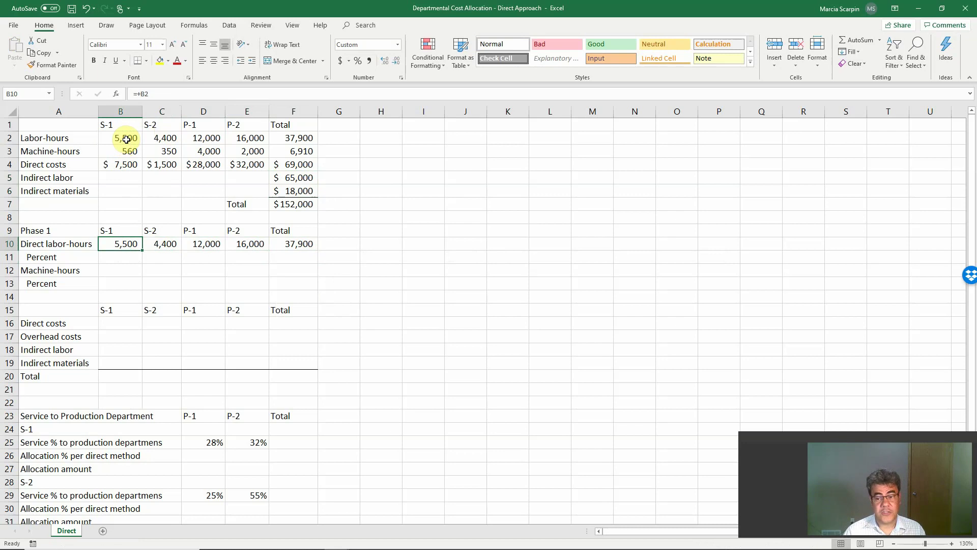
key(Down)
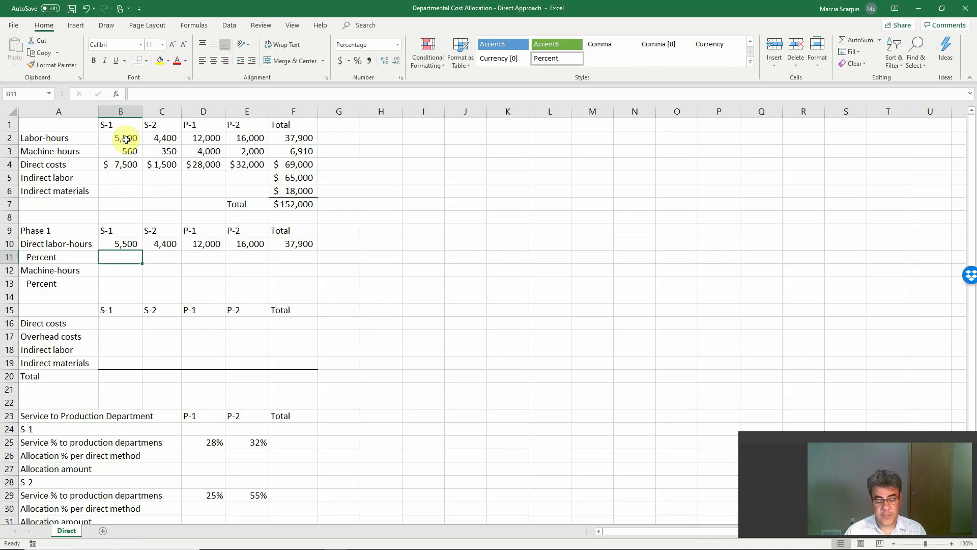
text(=)
key(Up)
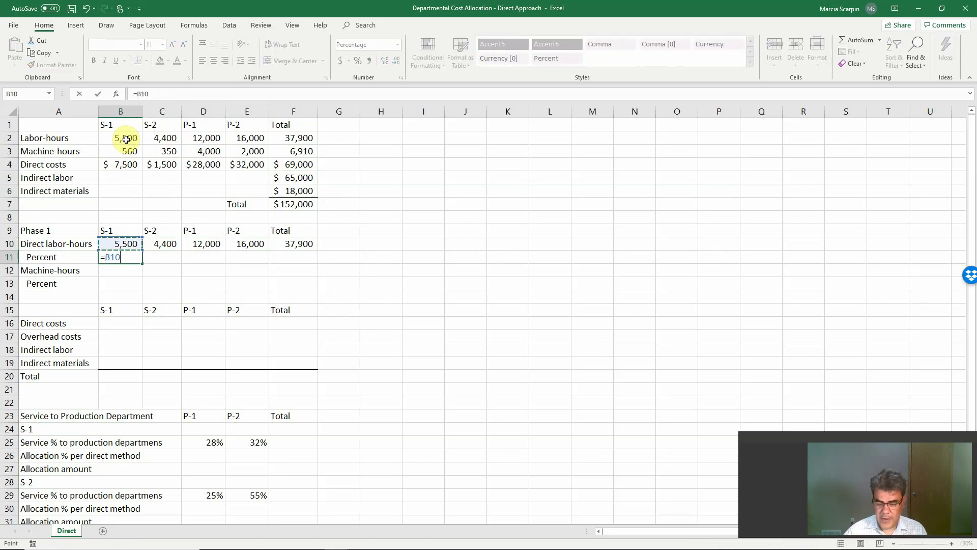
text(/)
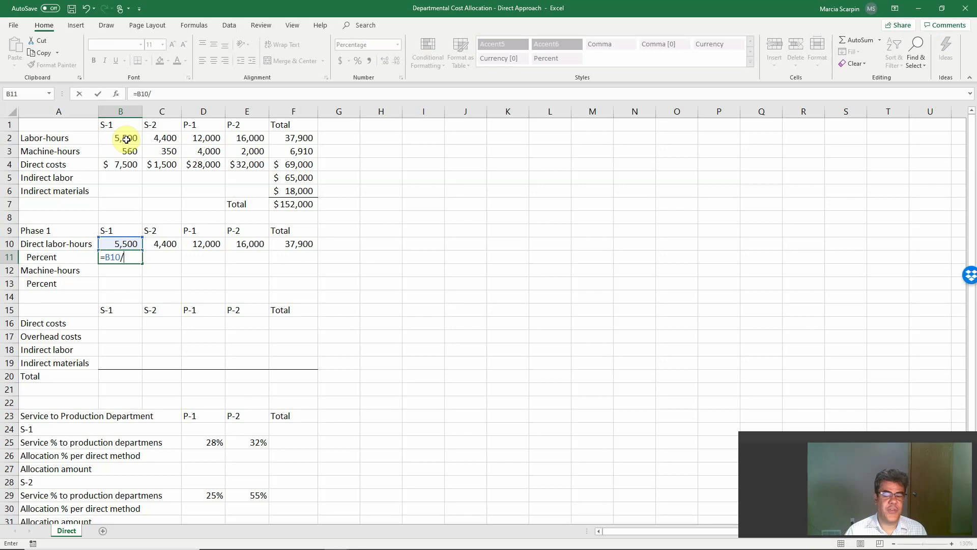
key(Right)
key(Right)
key(Right)
key(Right)
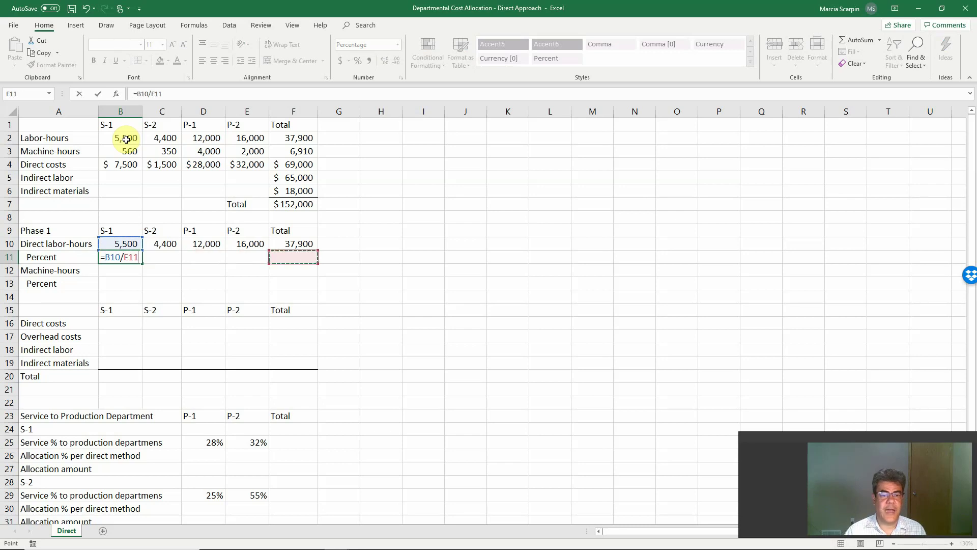
key(Up)
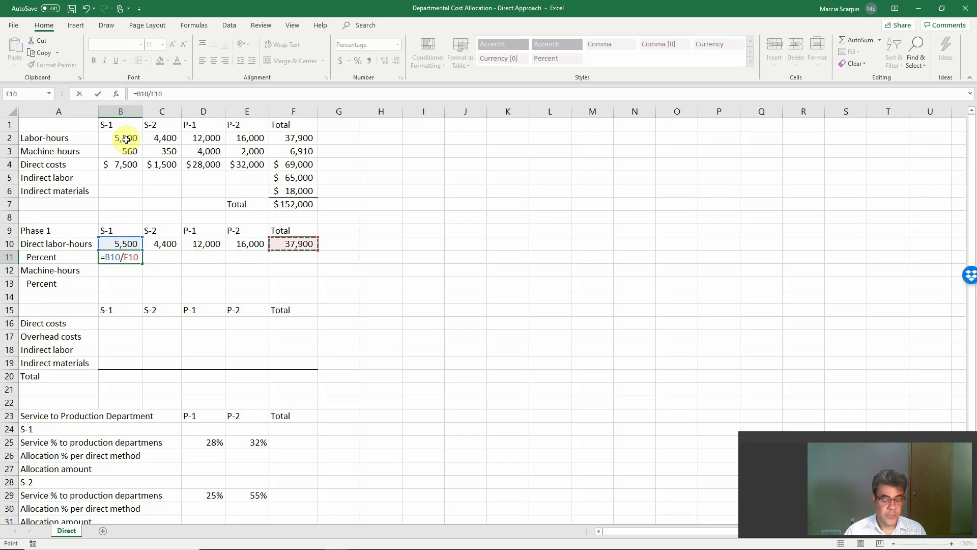
key(F4)
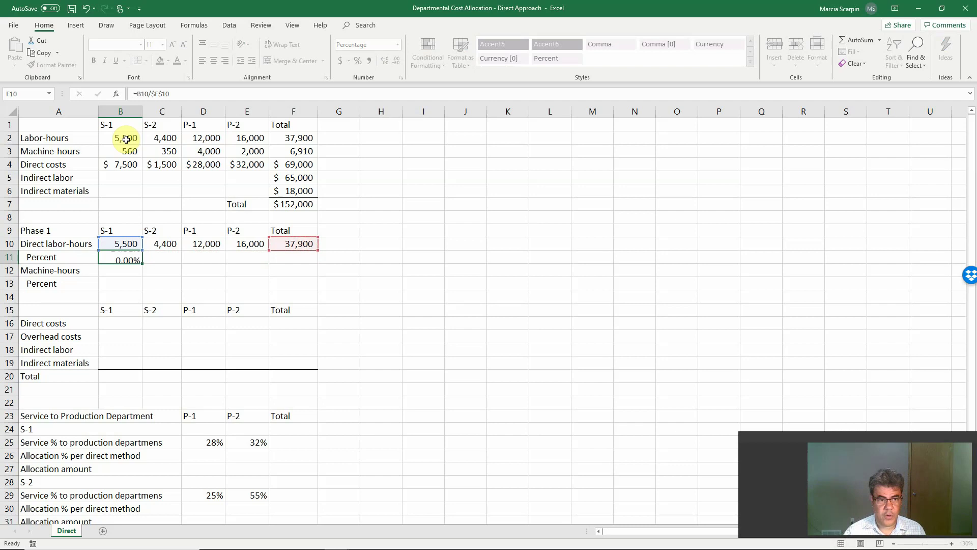
key(Return)
key(Up)
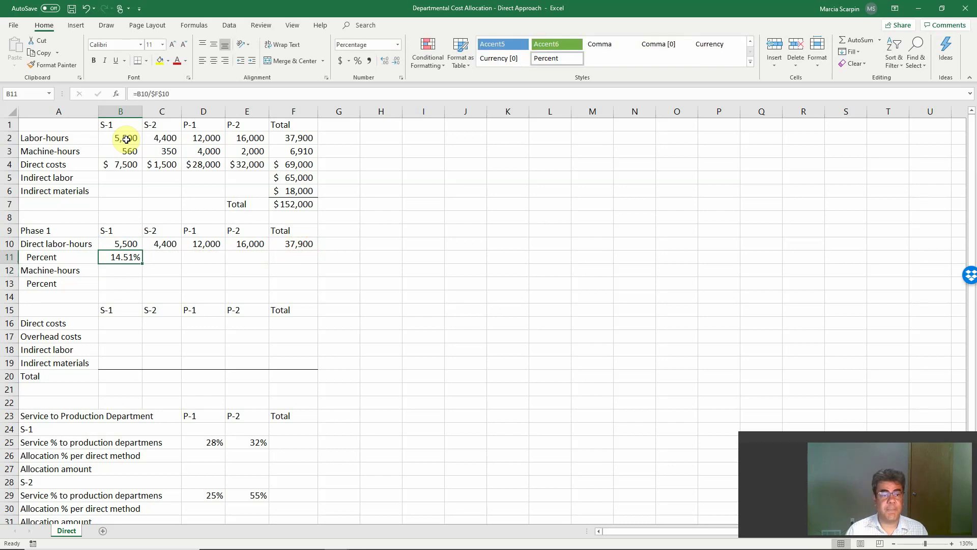
key(ctrl+c)
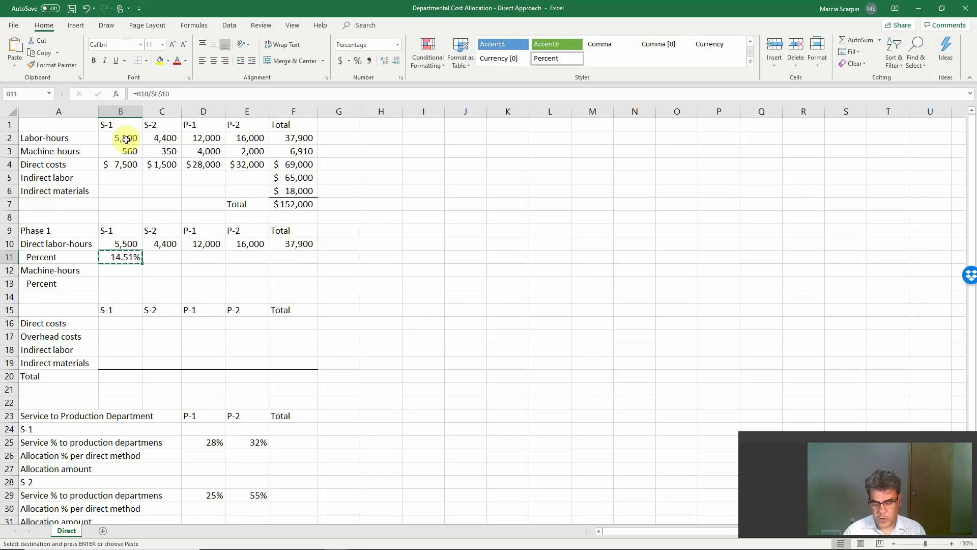
key(shift+Right)
key(shift+Right)
key(shift+Right)
key(shift+Right)
key(ctrl+v)
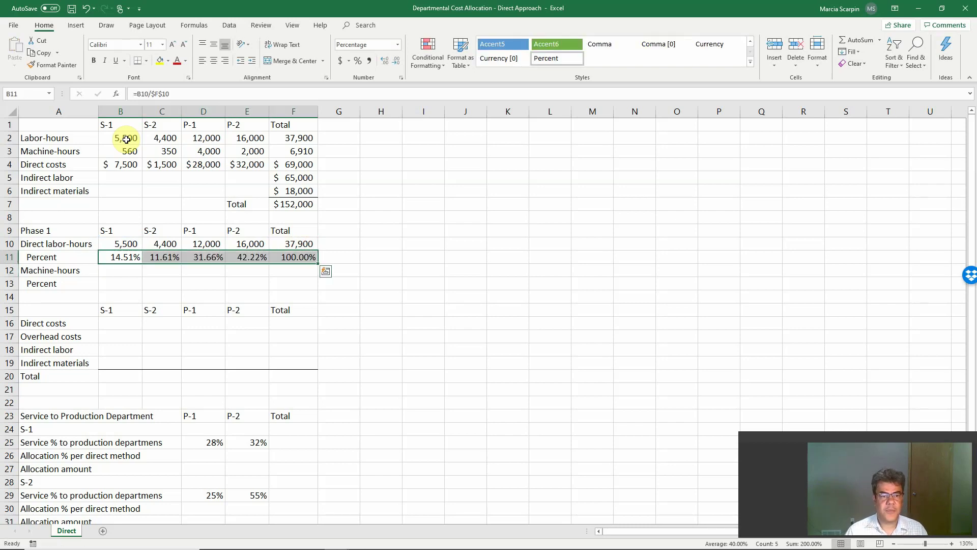
key(Right)
key(Right)
key(Right)
key(Right)
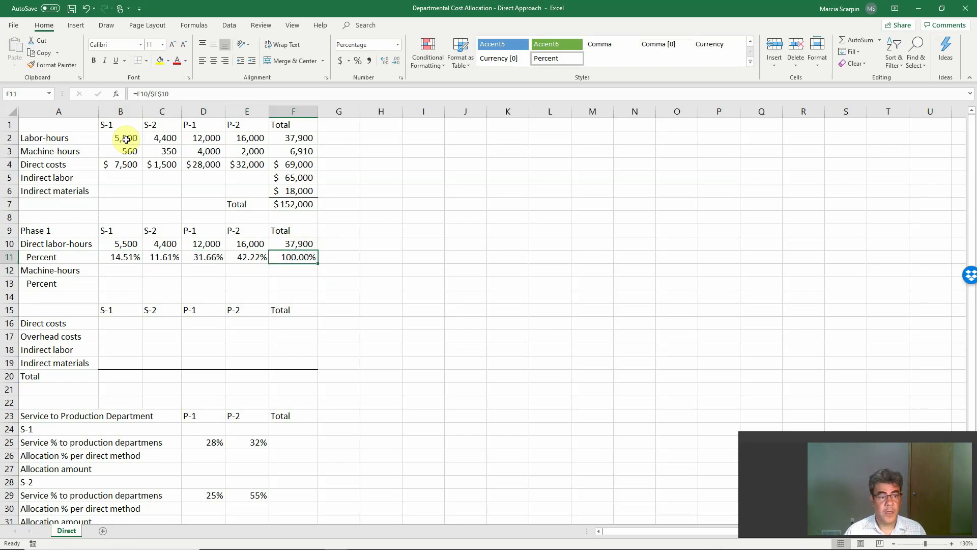
- Link the Machine-hours row to each department's machine-hours and sum them to 6,910
key(Down)
key(Left)
key(Left)
key(Left)
key(Left)
text(+)
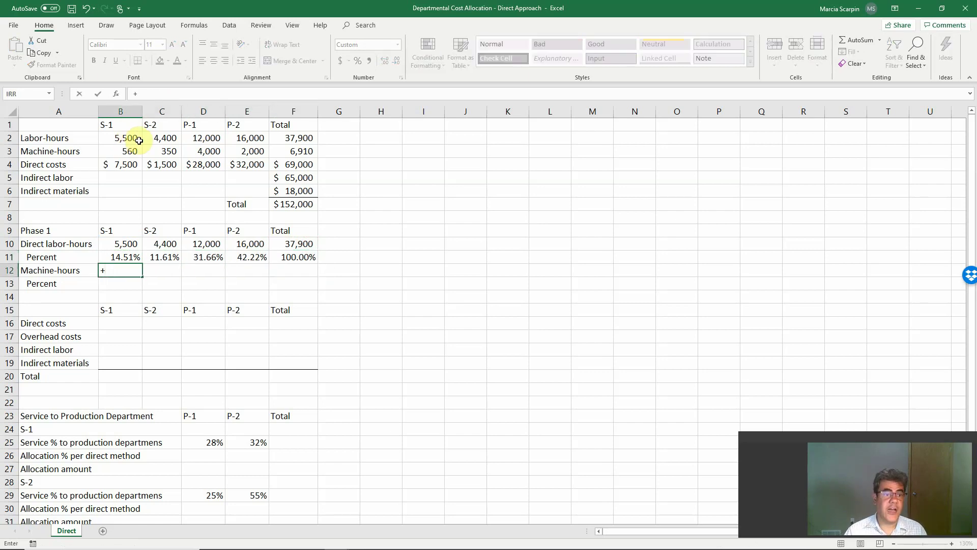
click(125, 151)
key(Return)
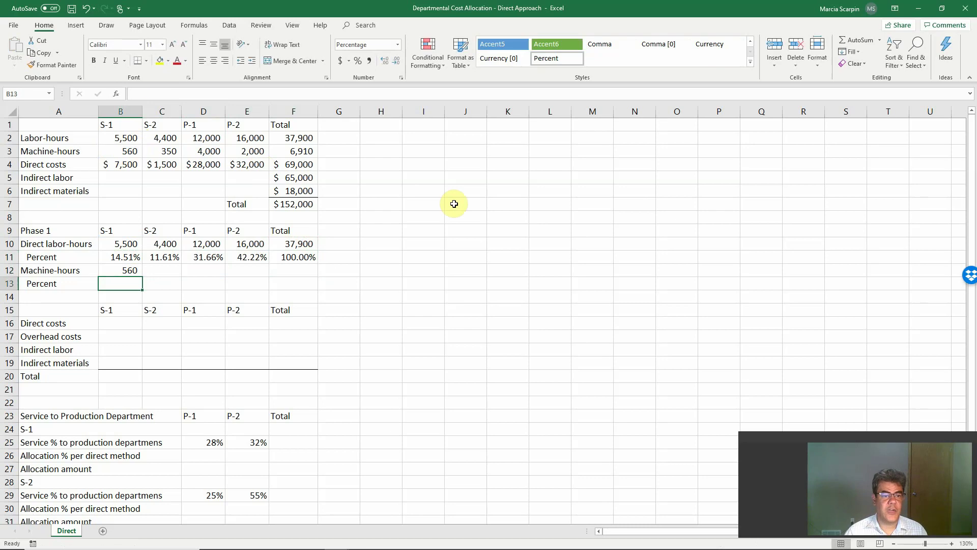
key(Up)
key(ctrl+c)
key(shift+Right)
key(shift+Right)
key(shift+Right)
key(shift+Right)
key(Return)
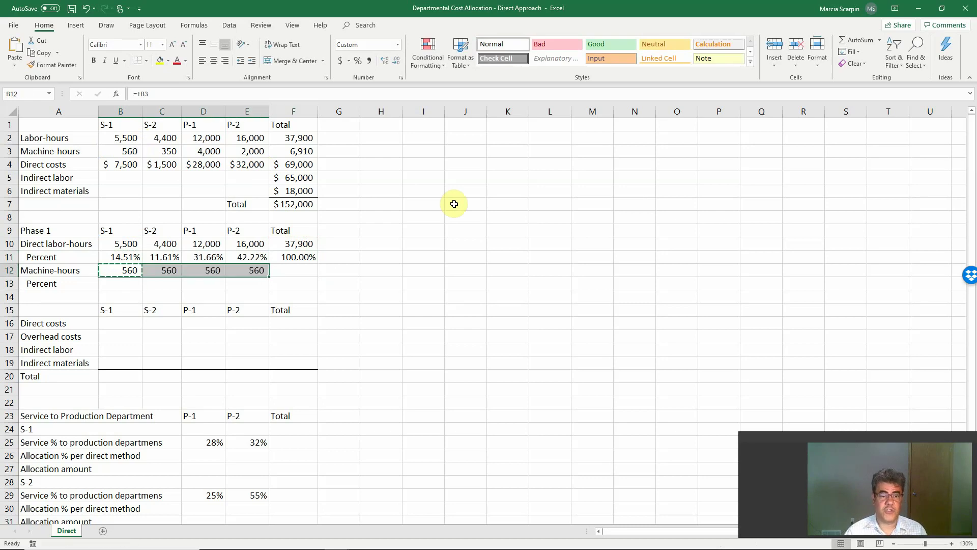
text(=sum()
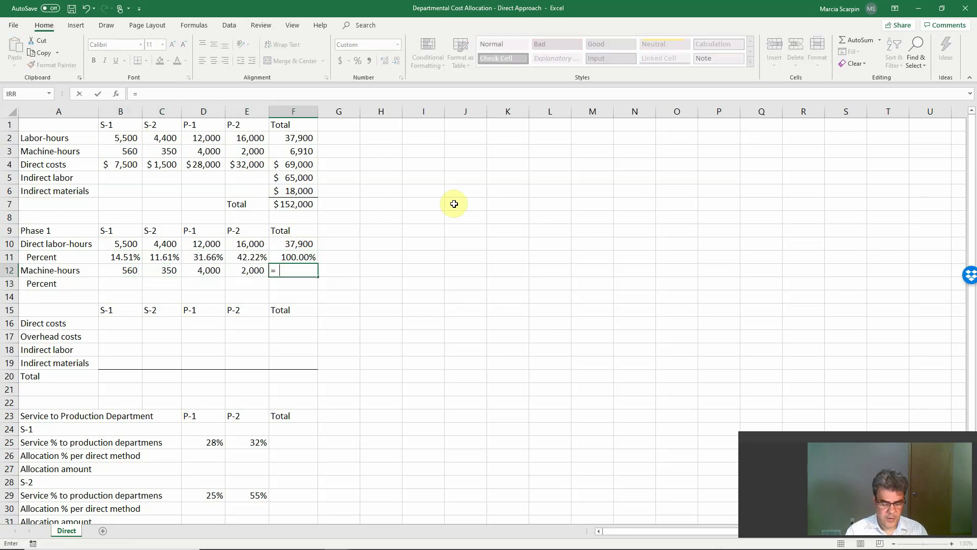
key(Left)
key(shift+Left)
key(shift+Left)
key(shift+Left)
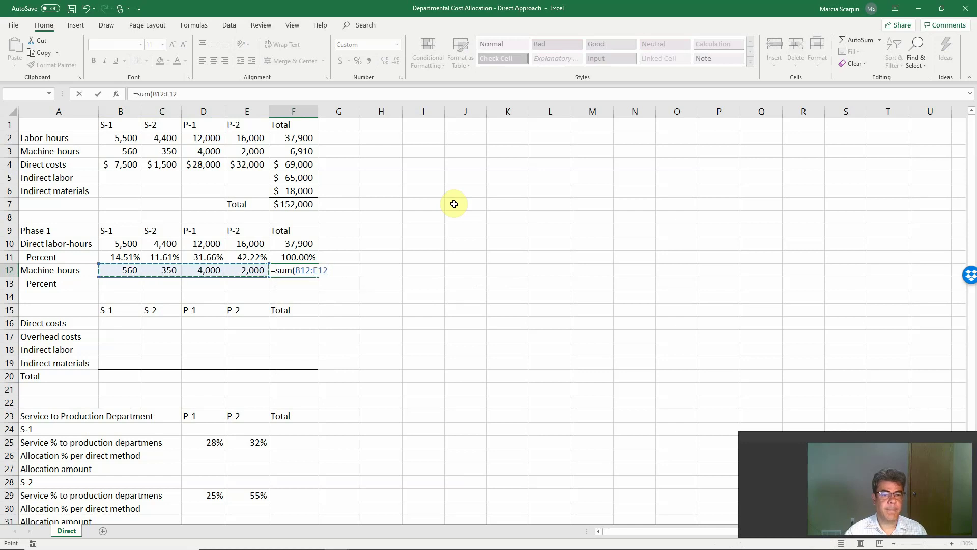
key(Return)
- Fill the machine-hour Percent row with =B12/$F$12: 8.10%, 5.07%, 57.89%, 28.94%, 100%
key(Left)
key(Left)
key(Left)
key(Left)
text(+)
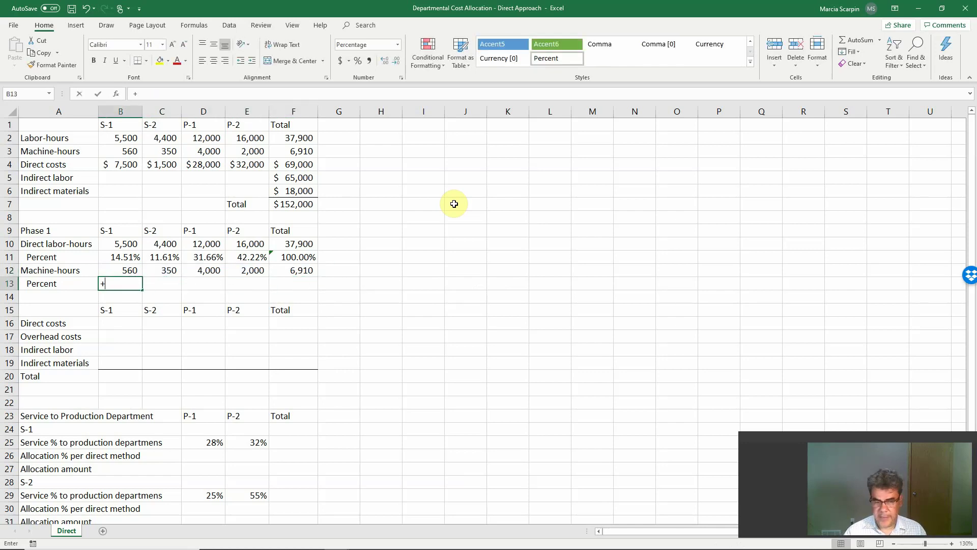
key(Up)
text(/)
key(Up)
key(Right)
key(Right)
key(Right)
key(Right)
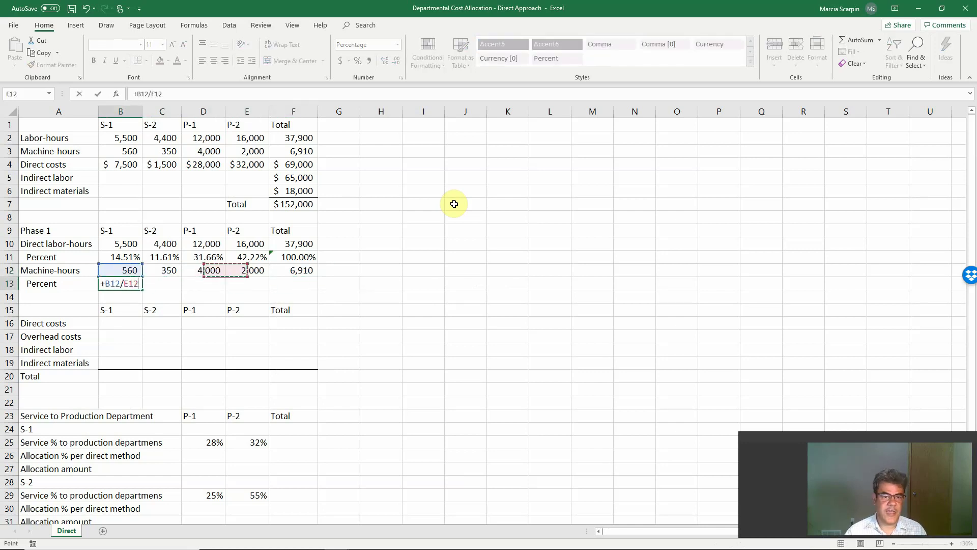
key(F4)
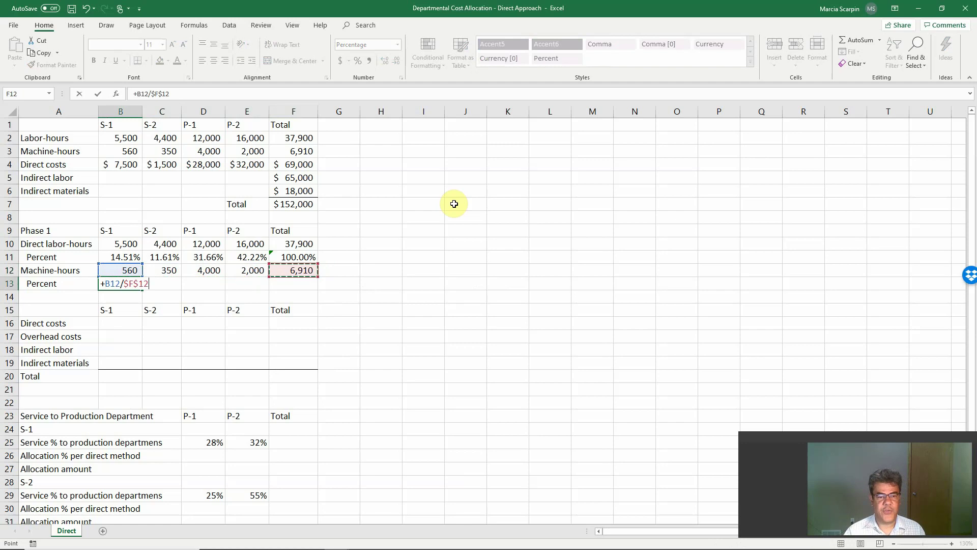
key(ctrl+Return)
key(ctrl+c)
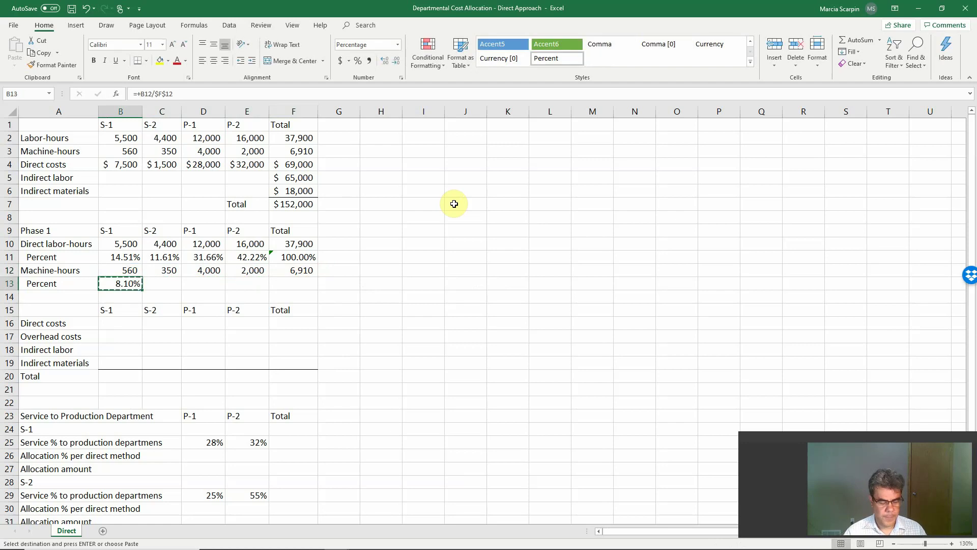
key(shift+Right)
key(shift+Right)
key(shift+Right)
key(shift+Right)
key(Return)
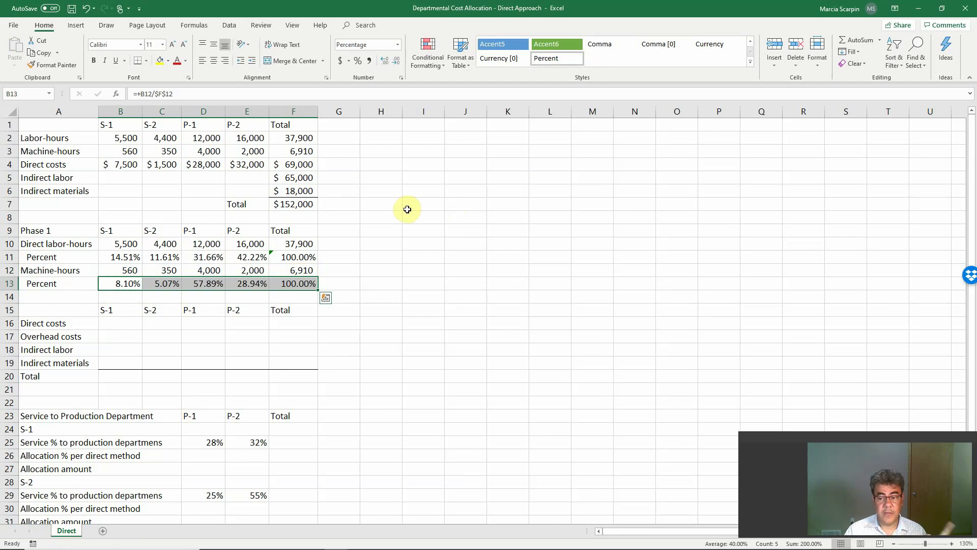
- Highlight the $152,000 grand total in yellow
click(296, 202)
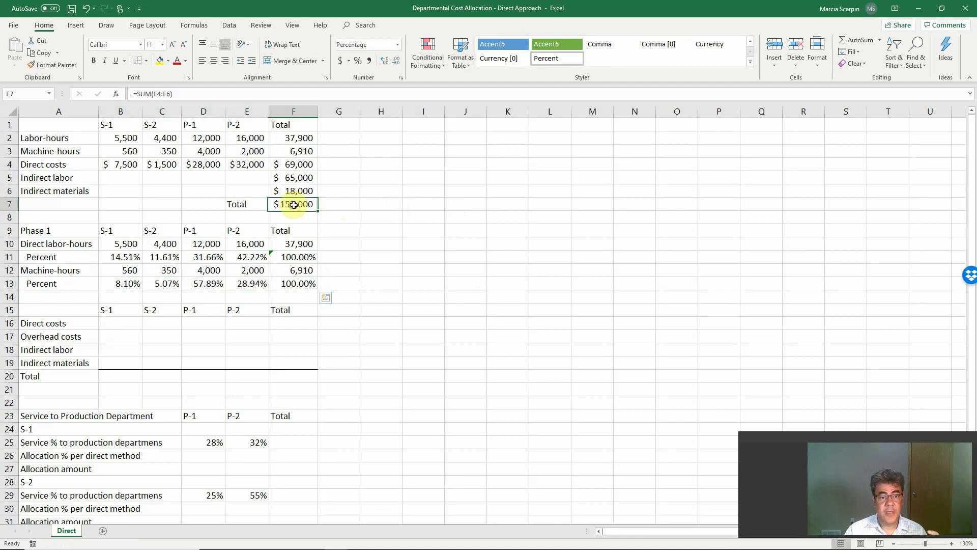
click(160, 59)
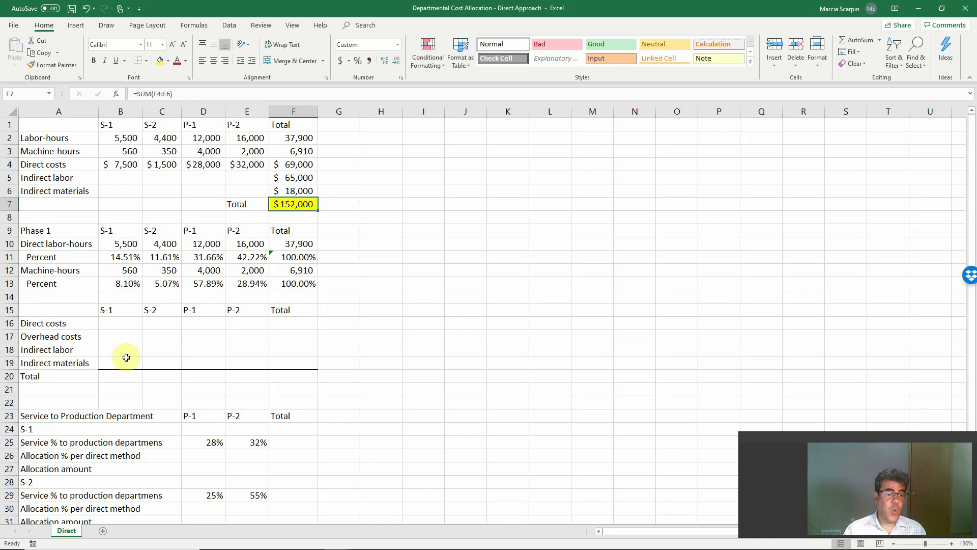
click(122, 319)
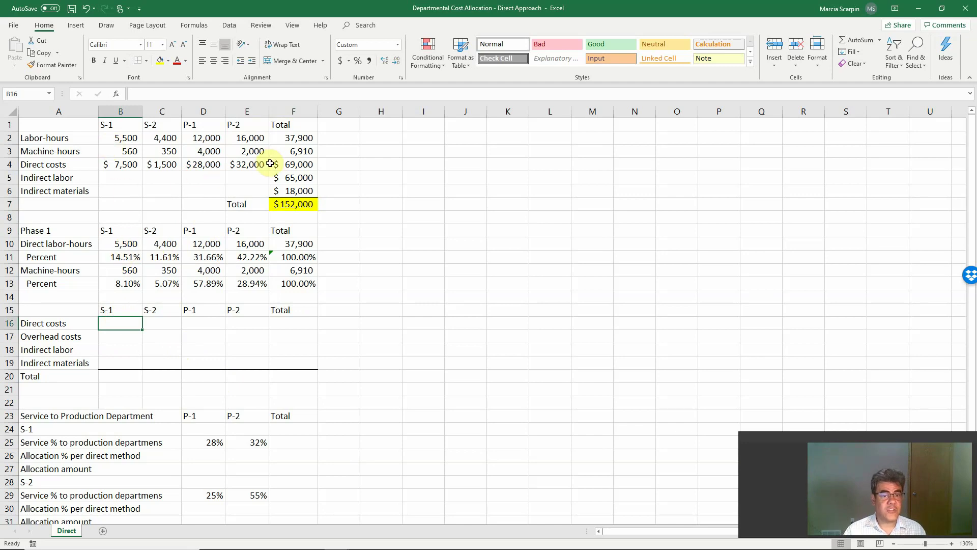
- Link the Direct costs row to each department's direct costs: $7,500, $1,500, $28,000, $32,000
drag(283, 177, 285, 192)
click(138, 258)
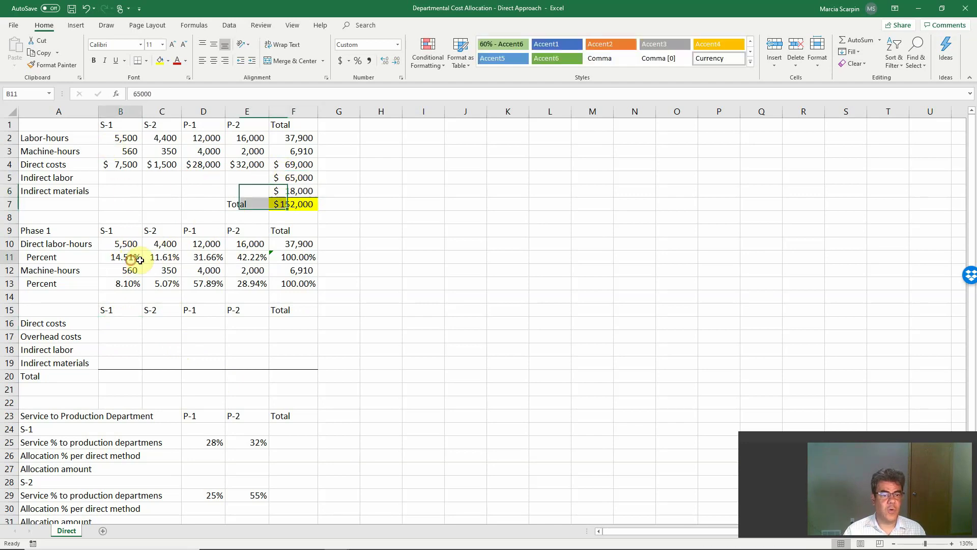
drag(140, 260, 254, 258)
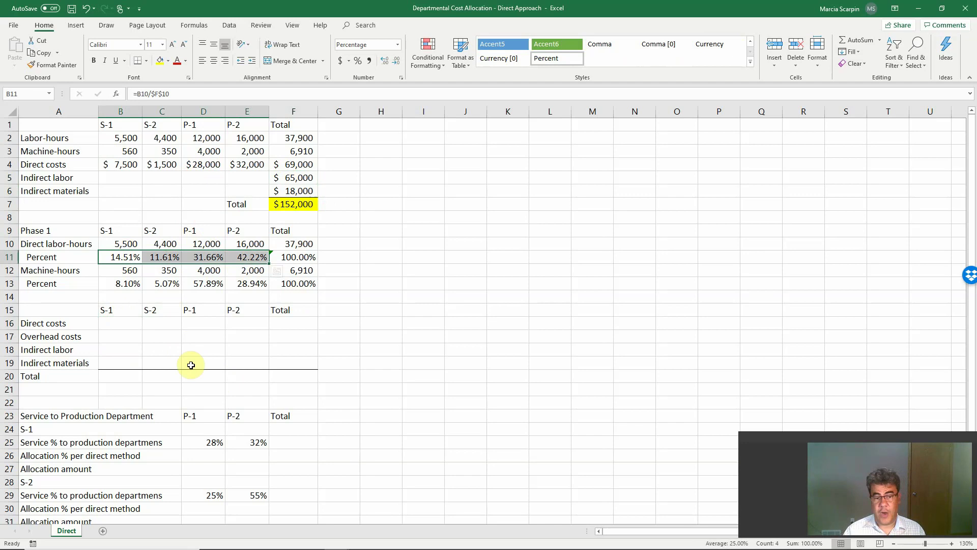
click(120, 320)
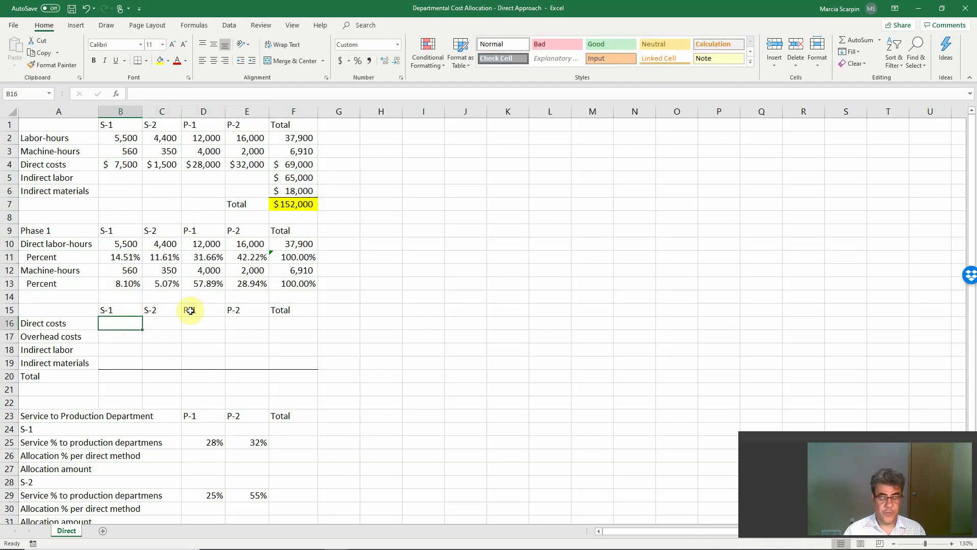
text(+)
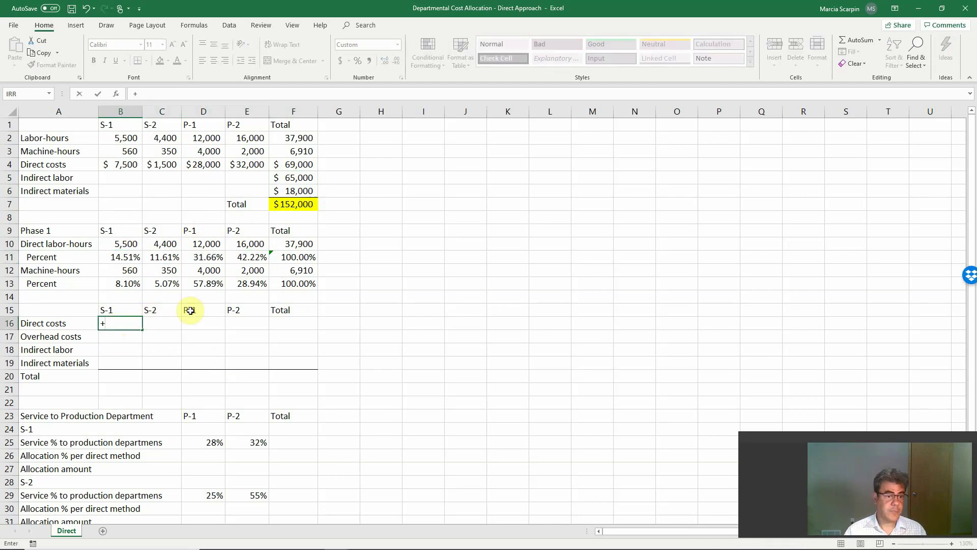
click(127, 164)
key(Return)
key(Up)
key(ctrl+c)
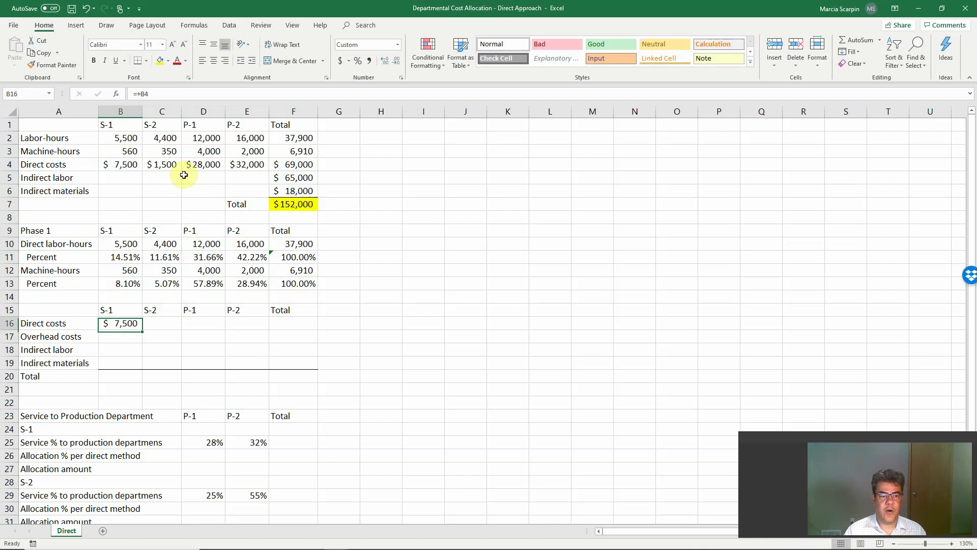
key(shift+Right)
key(shift+Right)
key(shift+Right)
key(ctrl+v)
key(Escape)
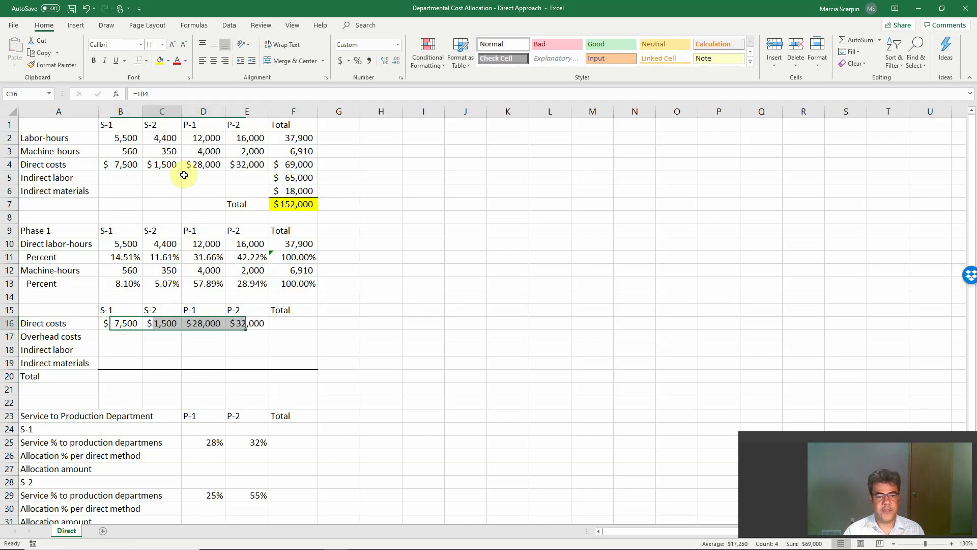
- Total the direct costs with =SUM(B16:E16), giving $69,000
key(Right)
text(=sum()
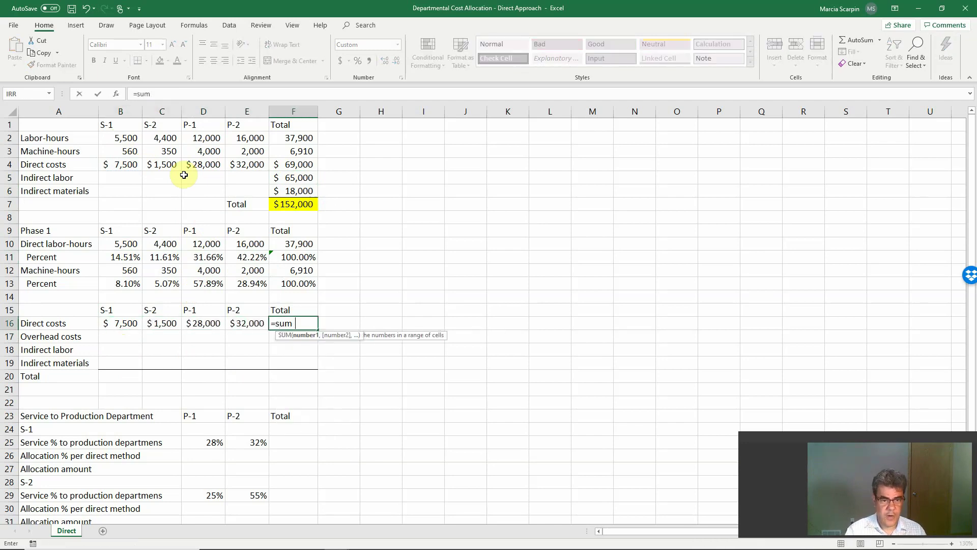
key(Left)
key(shift+Left)
key(shift+Left)
key(shift+Left)
key(Return)
- Copy the direct costs SUM formula into the Total cells of rows 18–20
key(Up)
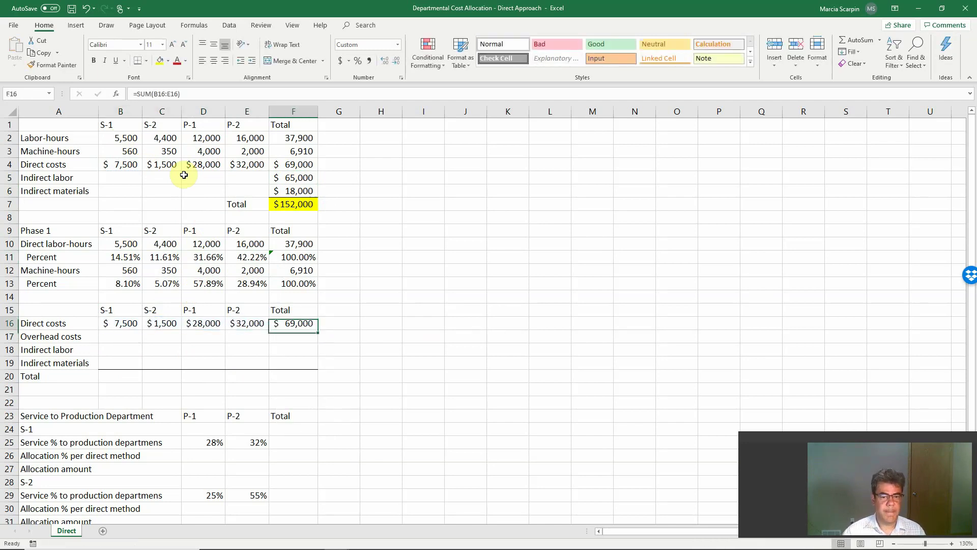
key(ctrl+c)
key(Down)
key(Down)
key(shift+Down)
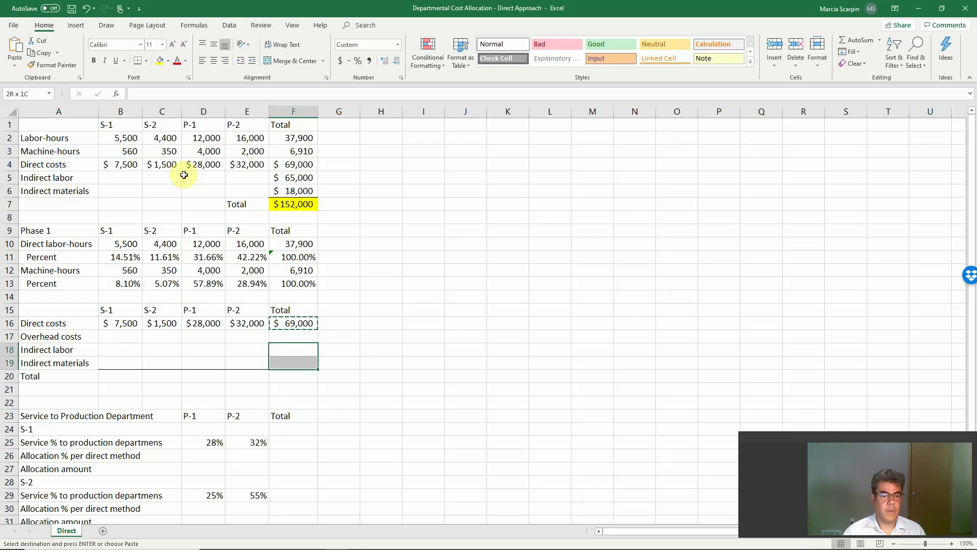
key(shift+Down)
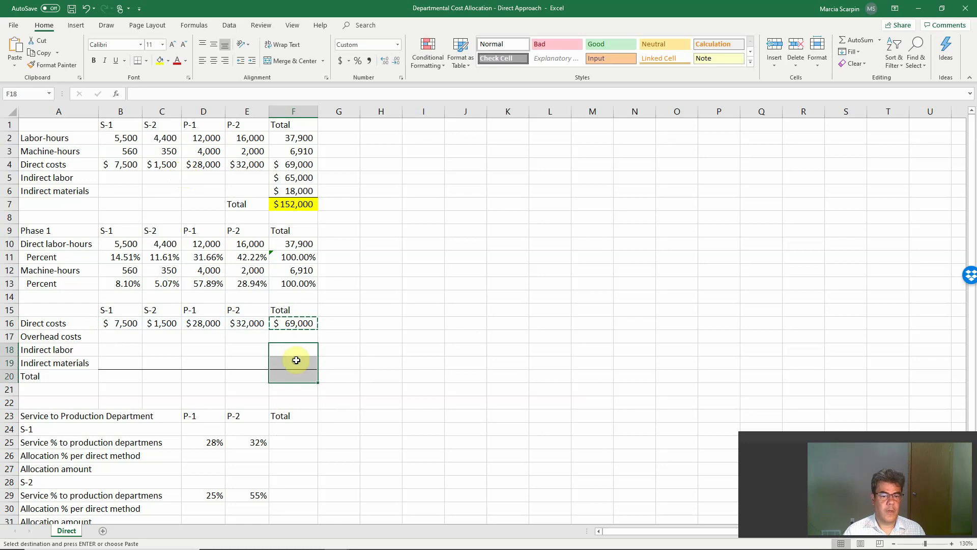
right_click(295, 361)
click(349, 176)
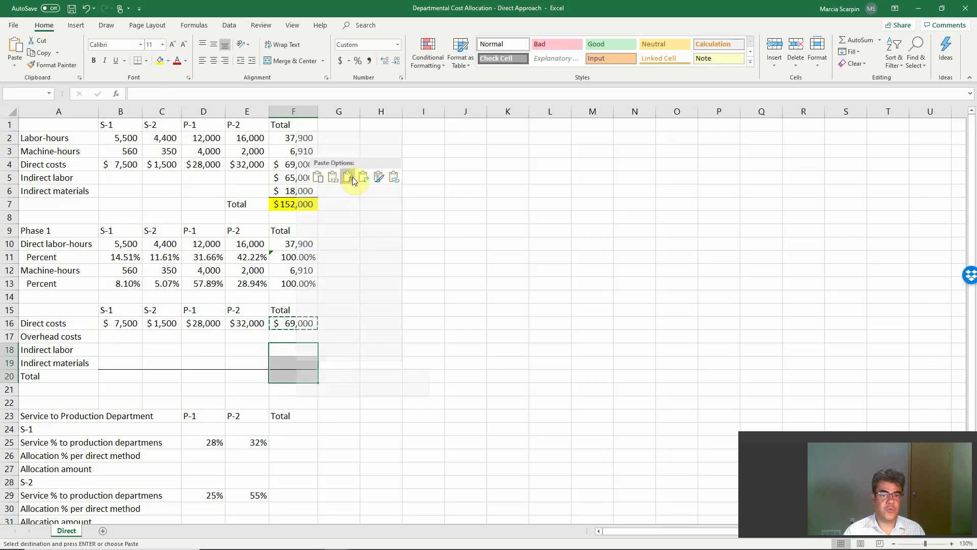
click(141, 351)
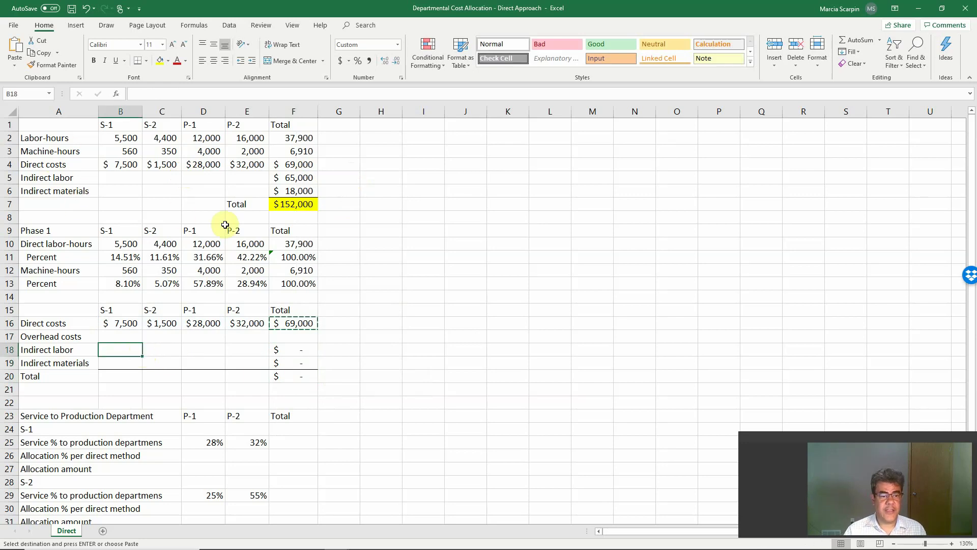
- Allocate the $65,000 indirect labor with =$F$5*B11 across S-1 to P-2
text(+)
key(Up)
key(Up)
key(Up)
key(Up)
key(Up)
key(Up)
key(Up)
key(Up)
key(Up)
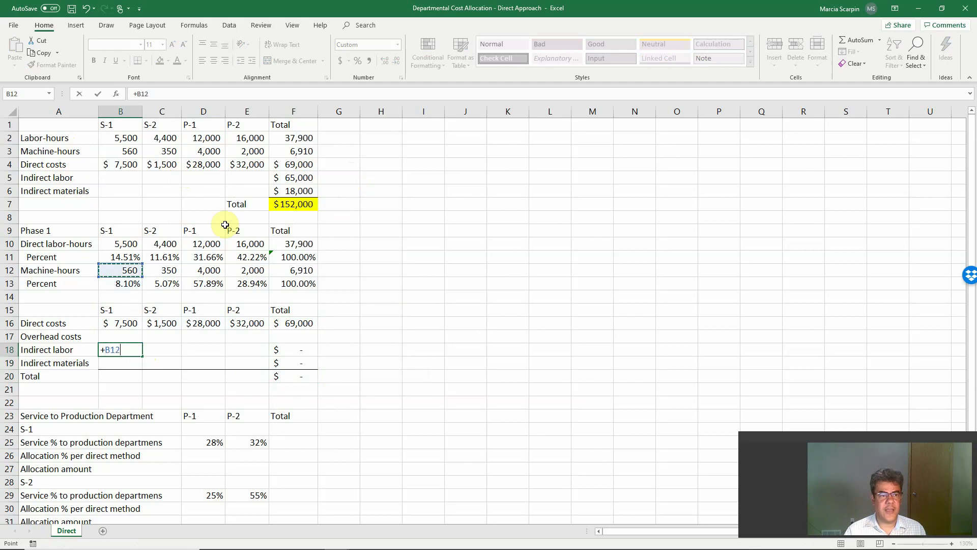
key(Up)
key(Up)
key(Up)
key(Up)
key(Right)
key(Right)
key(Right)
key(Right)
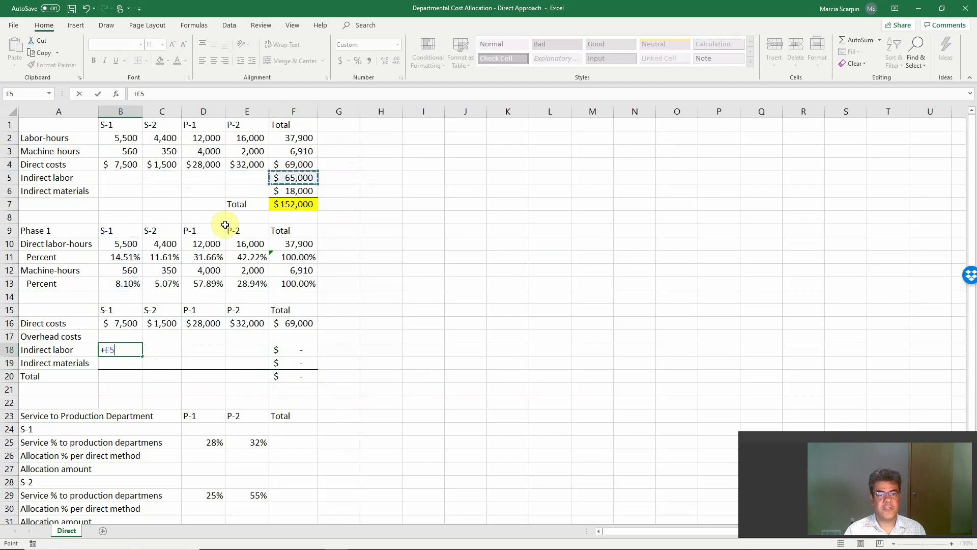
key(F4)
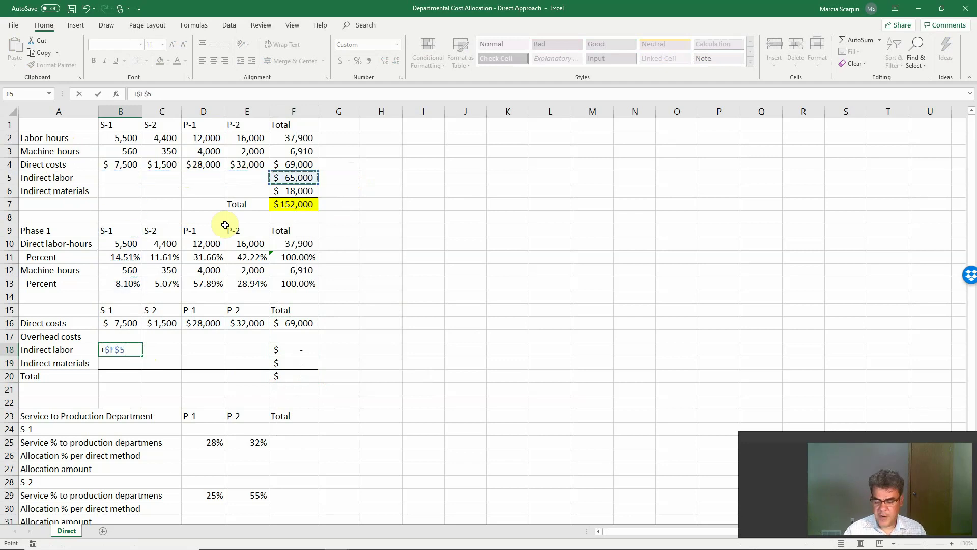
text(*)
key(Up)
key(Up)
key(Up)
key(Up)
key(Up)
key(Up)
key(Up)
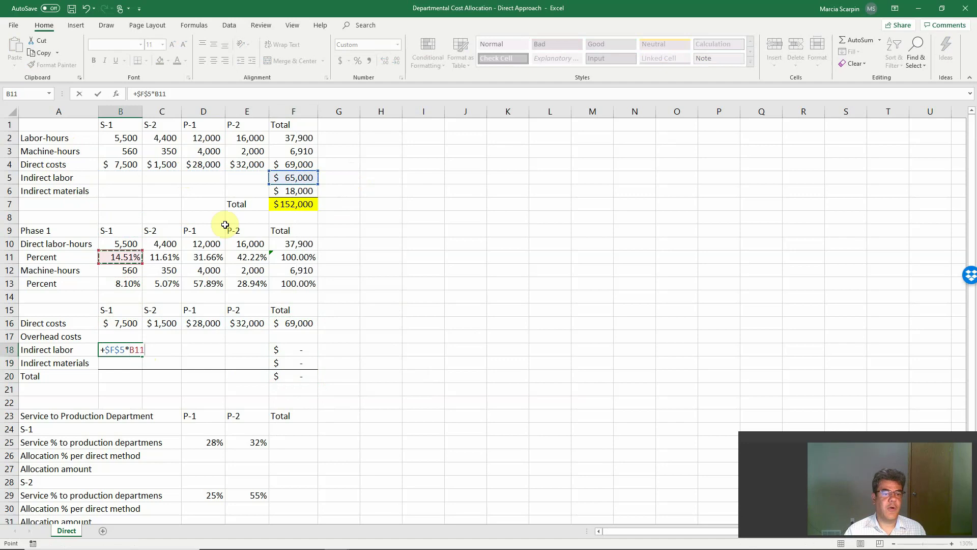
key(Return)
key(Up)
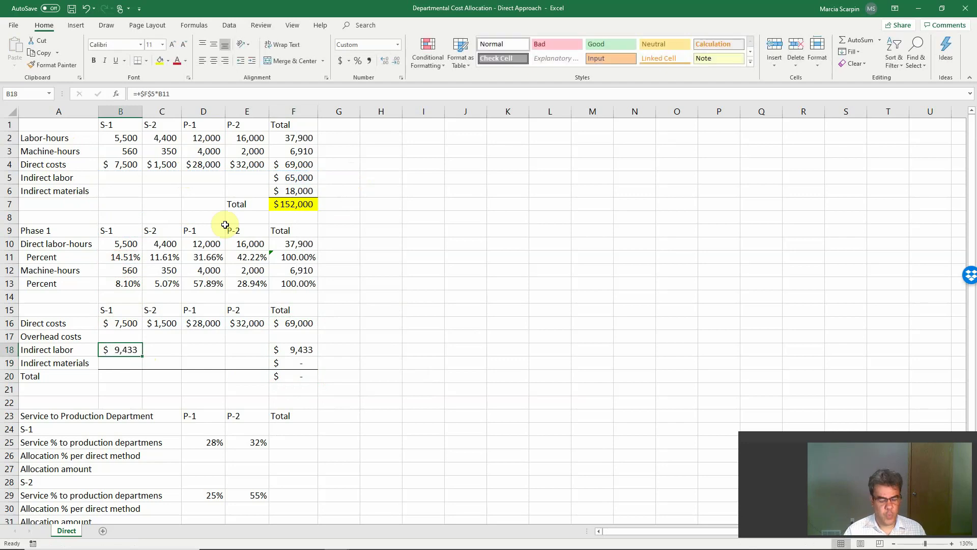
key(ctrl+c)
key(shift+Right)
key(shift+Right)
key(shift+Right)
key(Return)
key(Right)
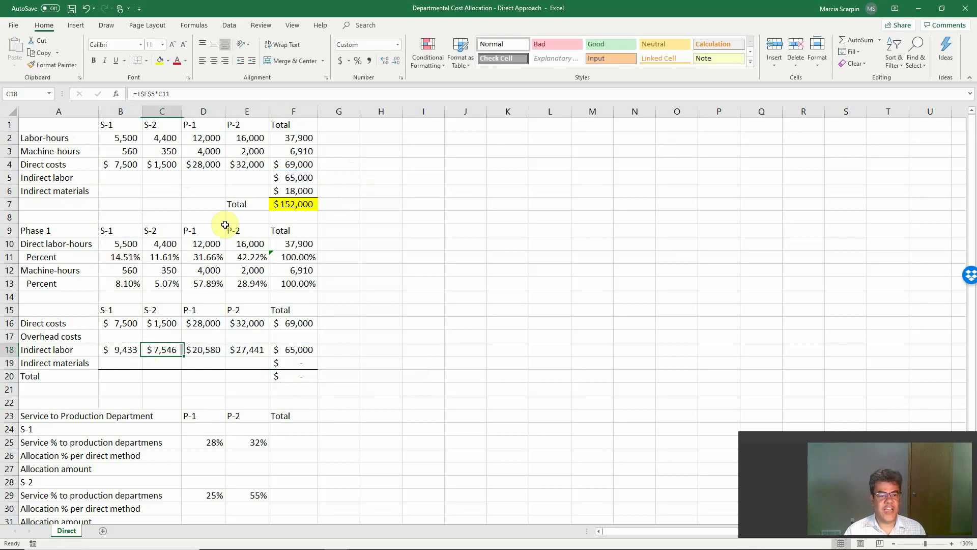
key(Right)
key(Right)
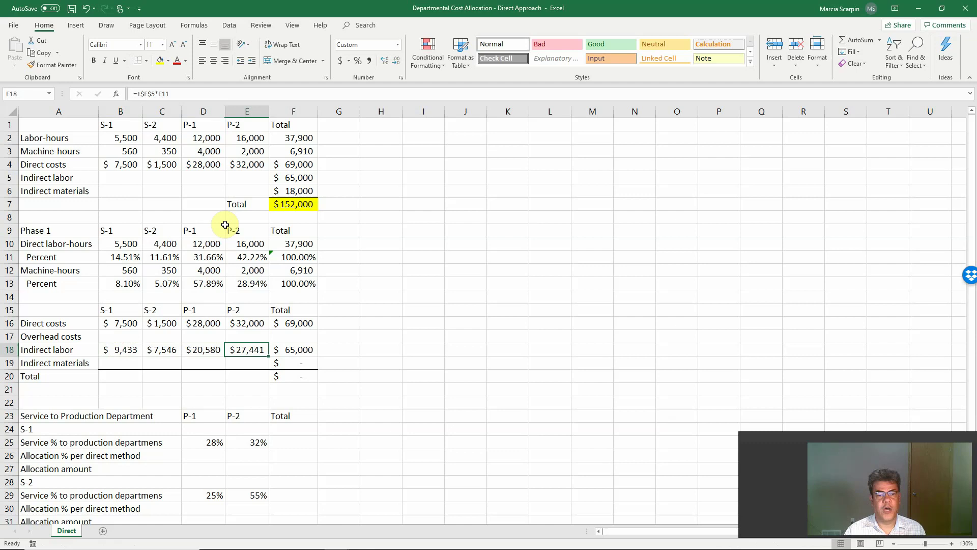
key(Right)
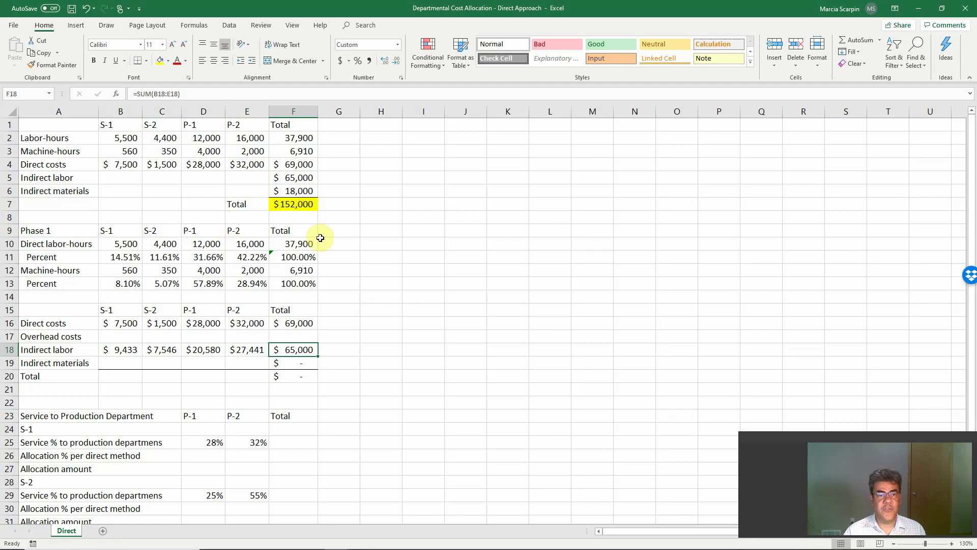
- Shade both the allocated and original $65,000 indirect labor totals green
click(168, 60)
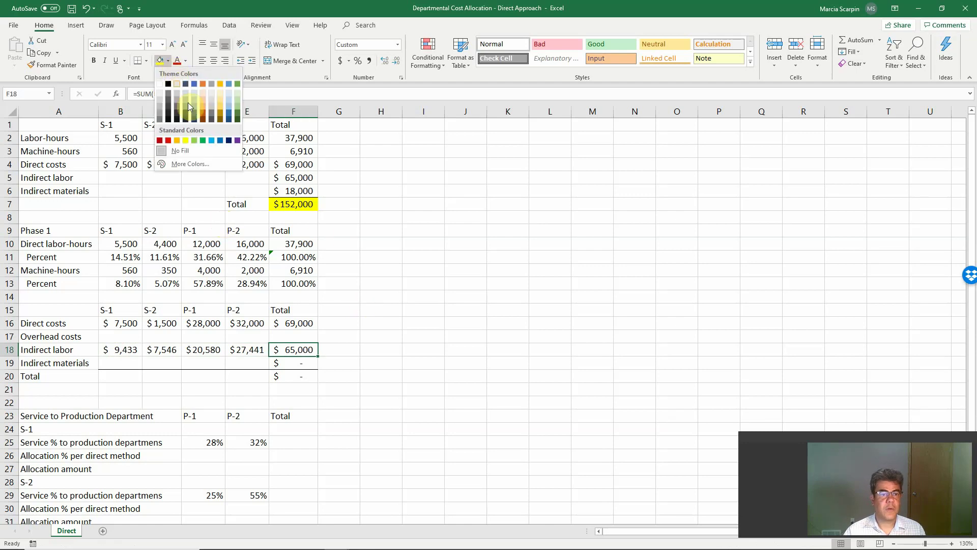
click(195, 138)
click(291, 176)
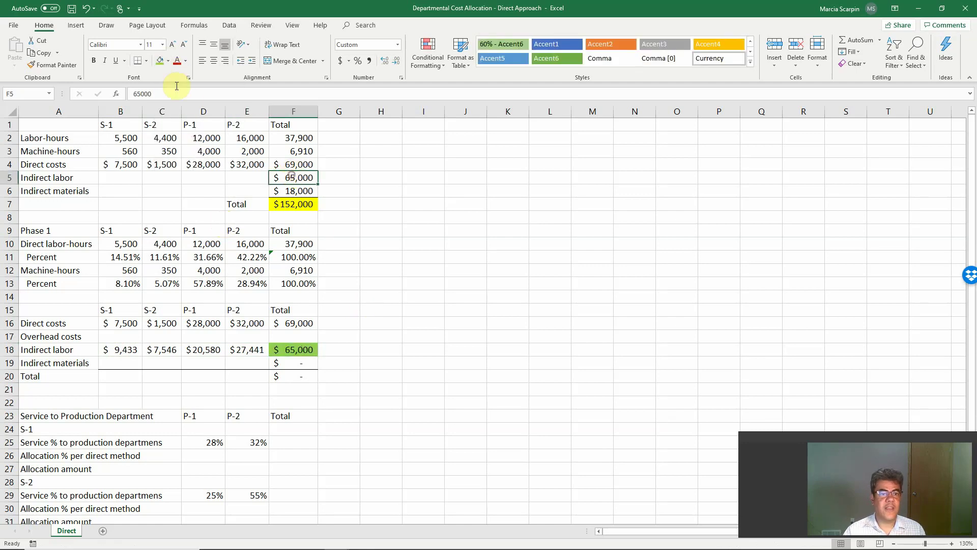
click(160, 60)
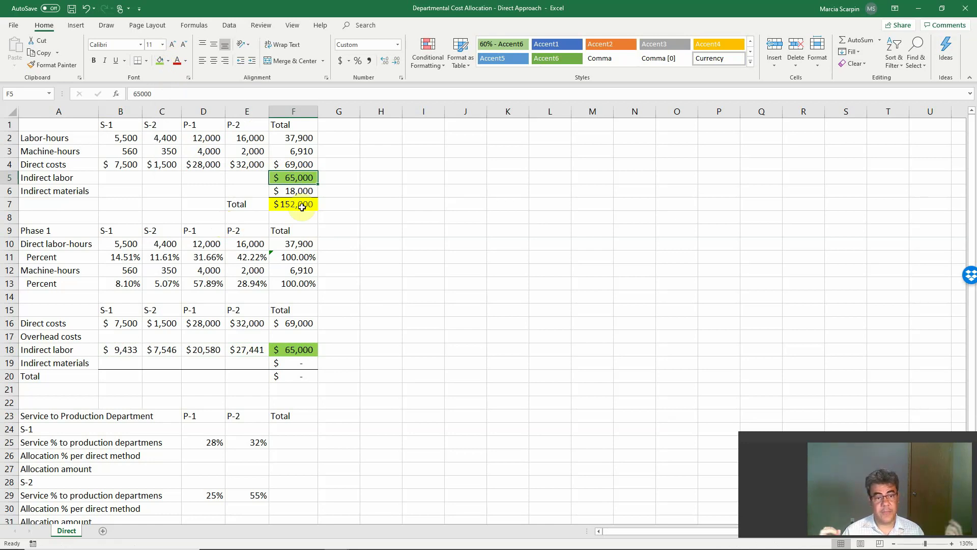
- Allocate the $18,000 indirect materials with =$F$6*B13 across S-1 to P-2
click(125, 367)
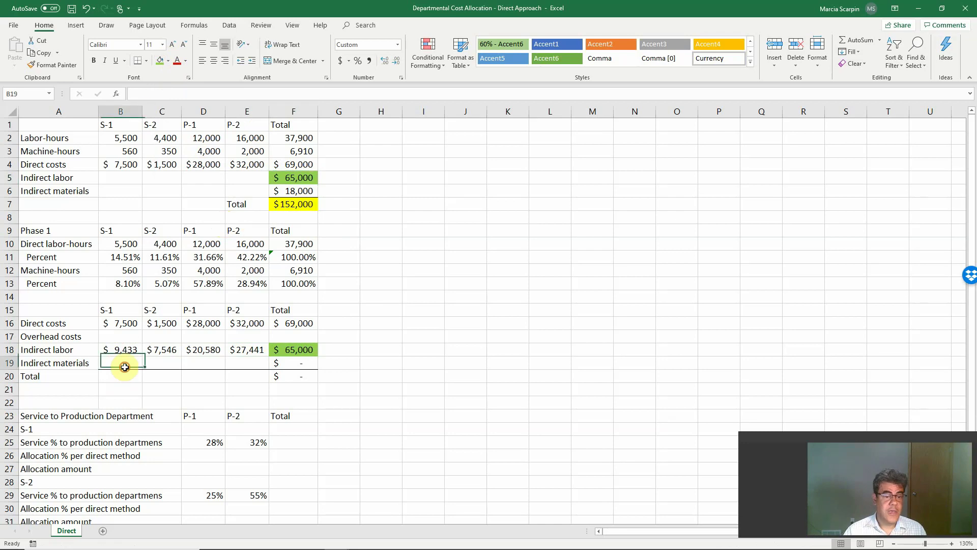
text(+)
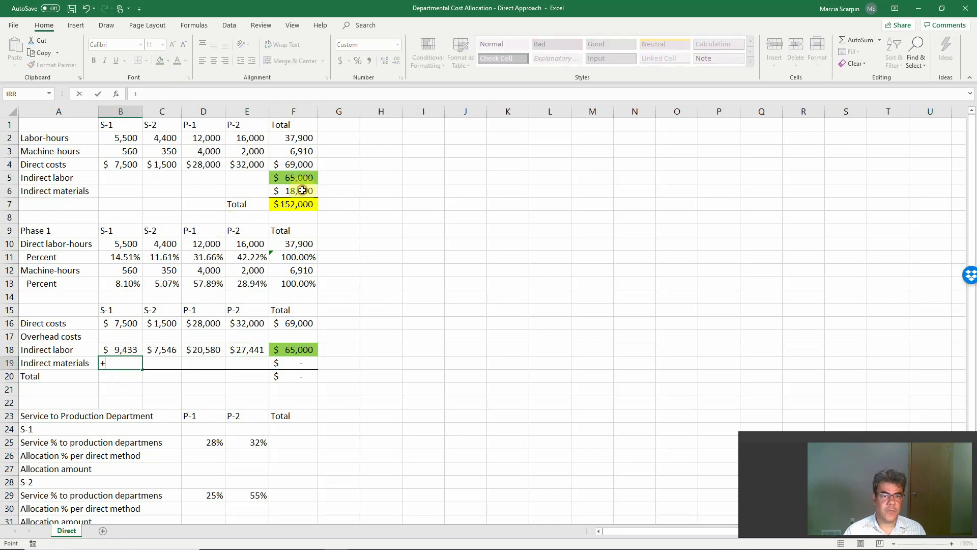
click(301, 191)
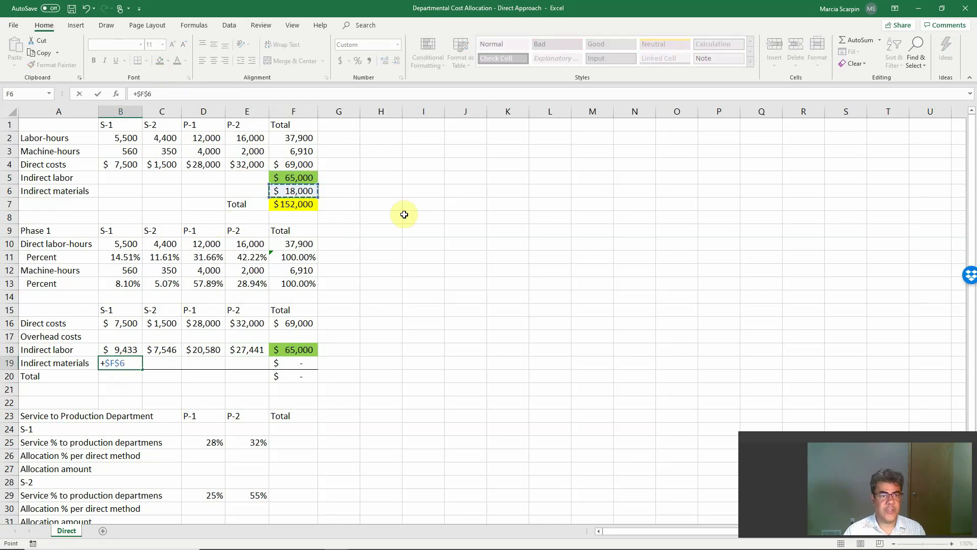
text(*)
click(125, 283)
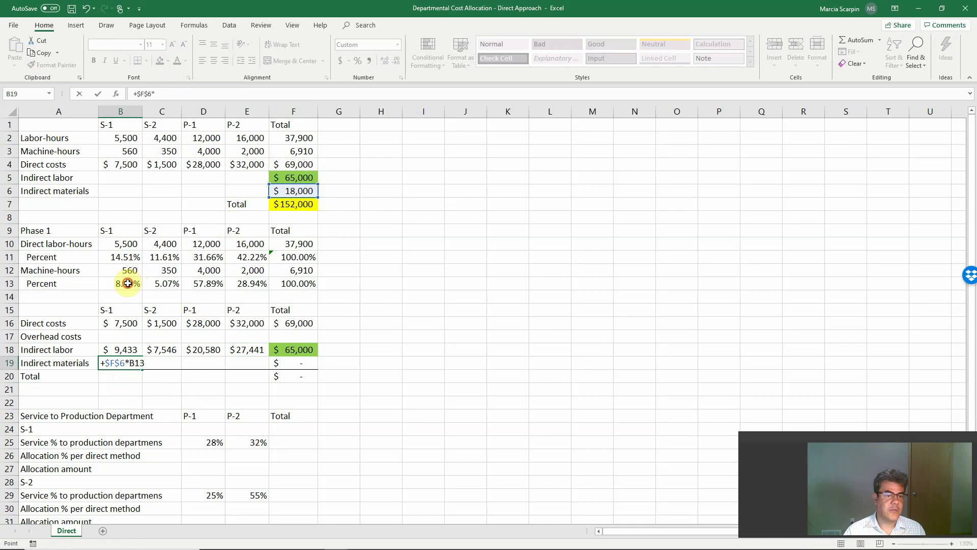
key(Return)
key(Up)
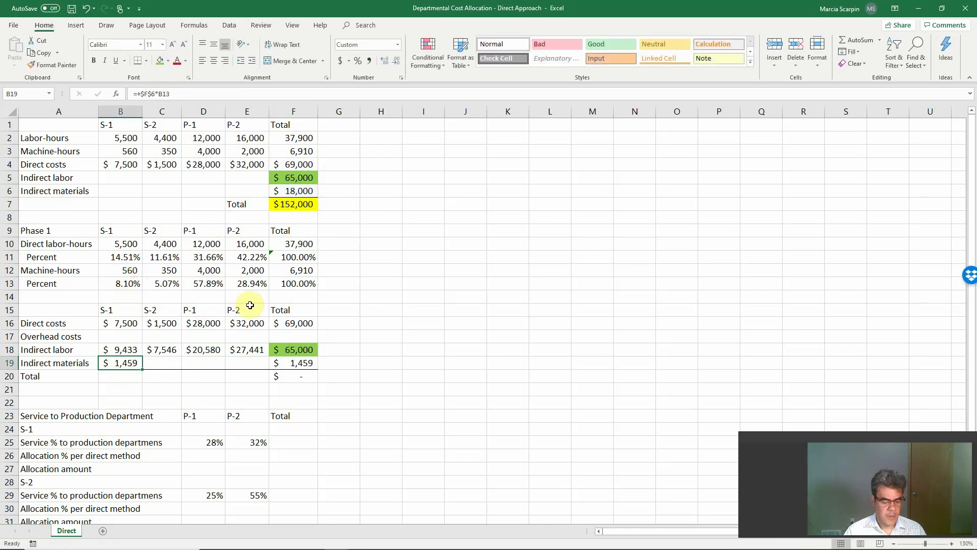
key(ctrl+c)
key(shift+Right)
key(shift+Right)
key(shift+Right)
key(Return)
key(Right)
key(Right)
key(Right)
key(Right)
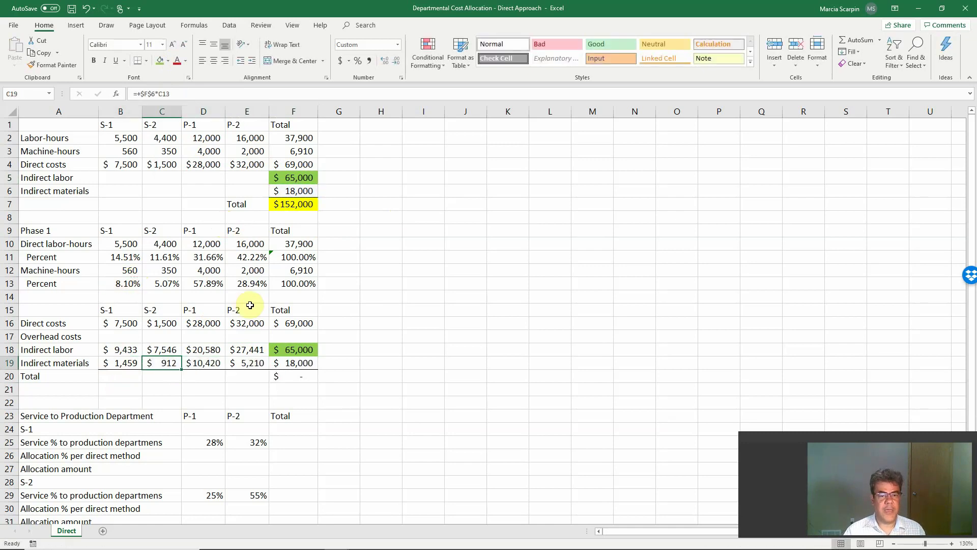
- Shade both the allocated and original $18,000 indirect materials totals light blue
click(168, 61)
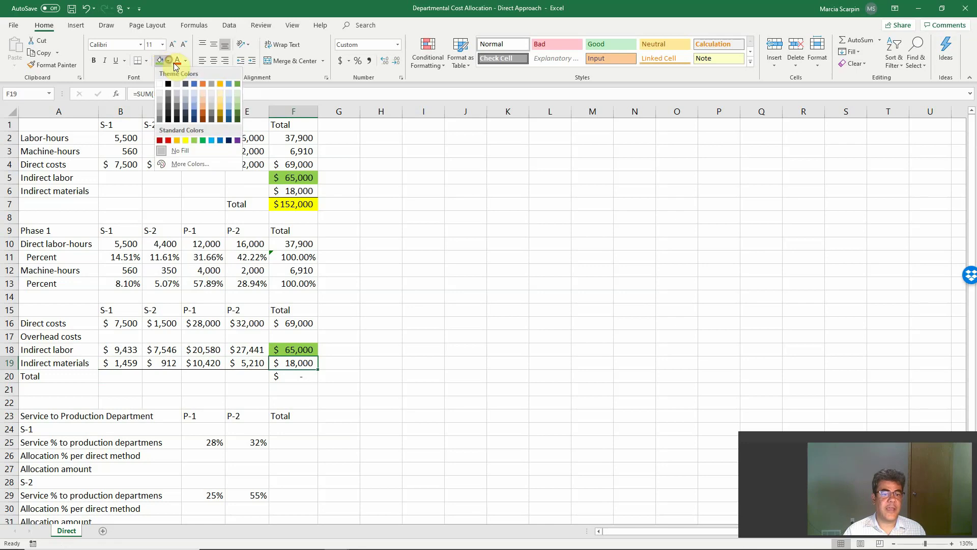
click(212, 145)
click(299, 191)
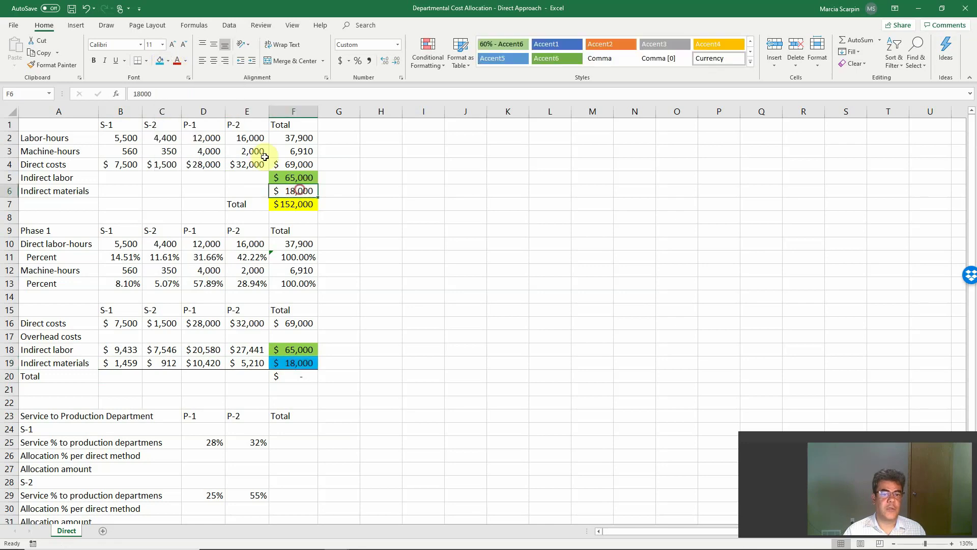
click(160, 61)
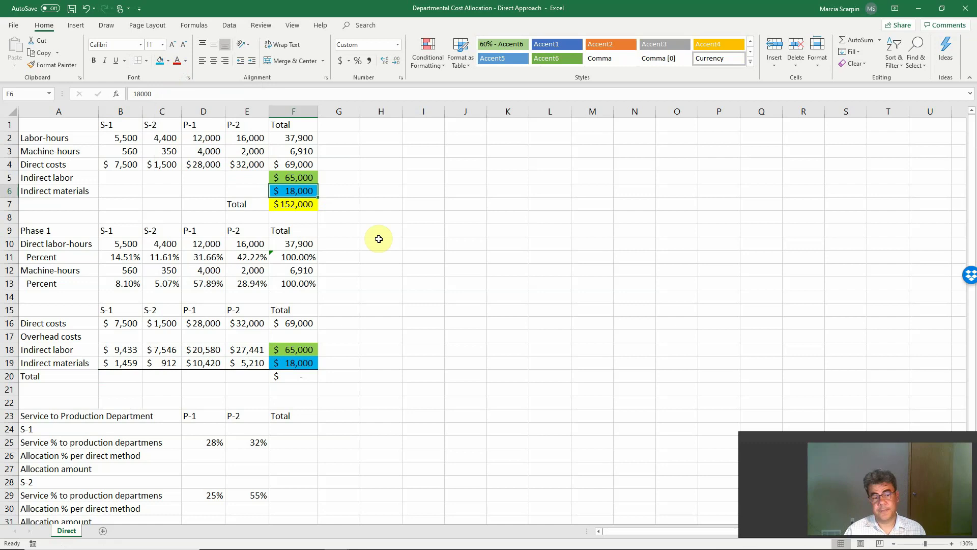
click(125, 376)
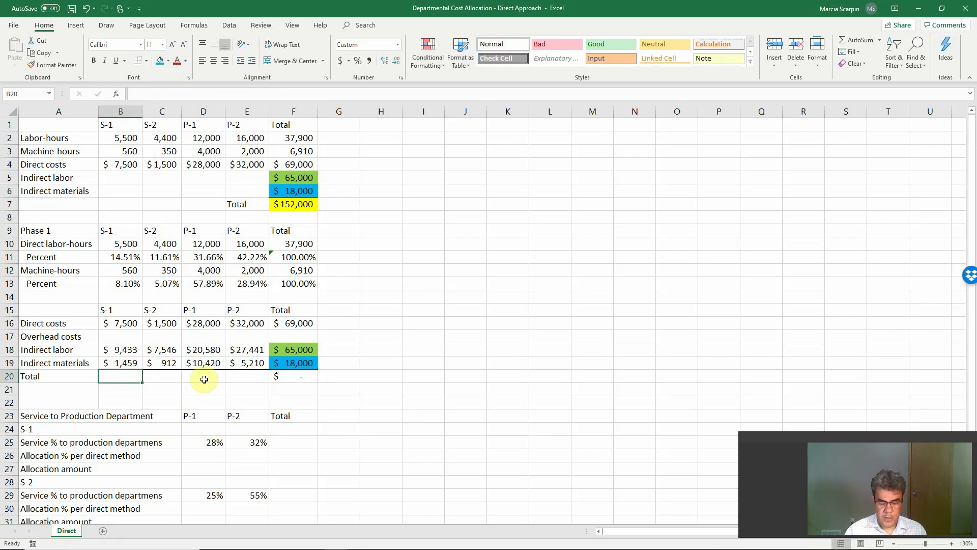
- Total S-1's costs in B20 with =SUM(B16:B19) and copy it across C20:E20
text(=sum()
key(Up)
key(Up)
key(Up)
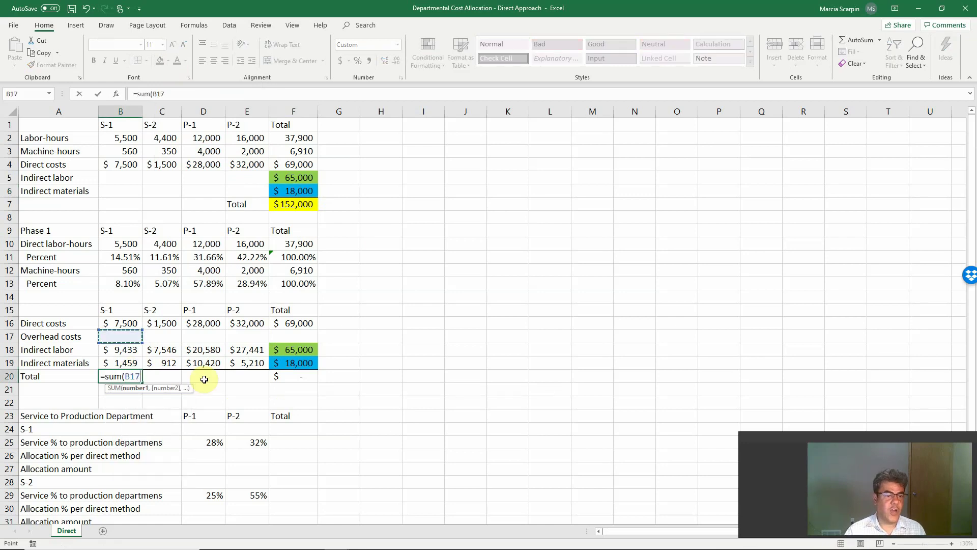
key(Up)
key(shift+Down)
key(shift+Down)
key(shift+Down)
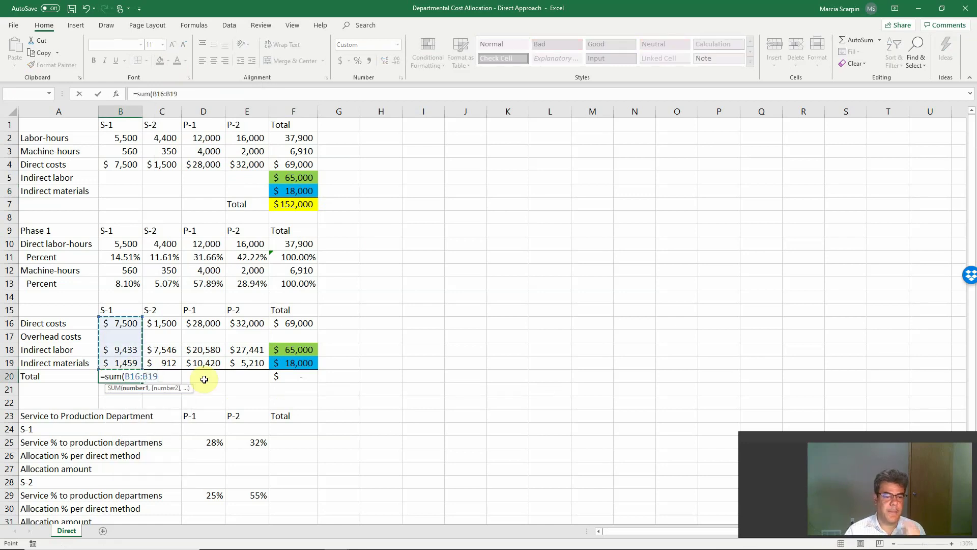
key(Return)
key(Up)
key(ctrl+c)
key(shift+Right)
key(shift+Right)
key(shift+Right)
key(Return)
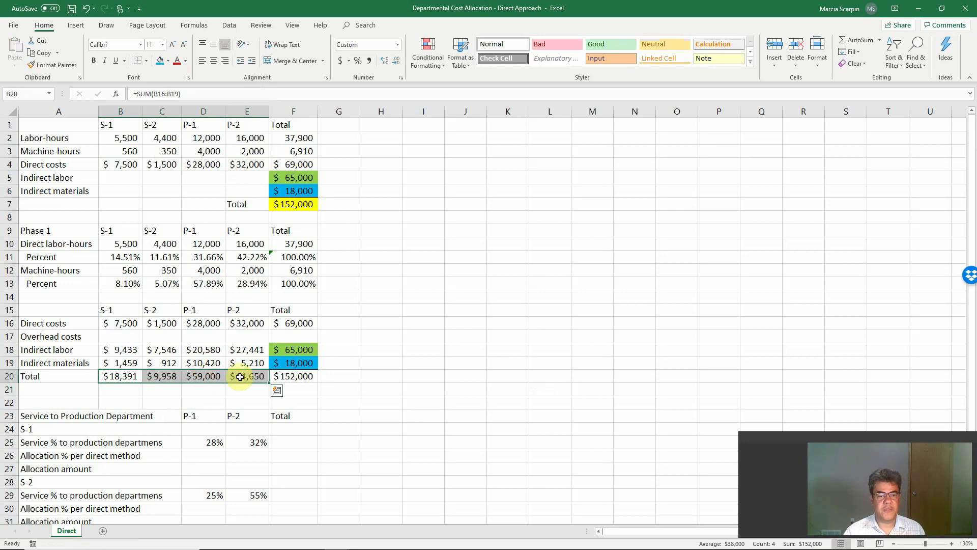
- Shade the $152,000 grand total in F20 yellow and compare it with the original total
click(278, 378)
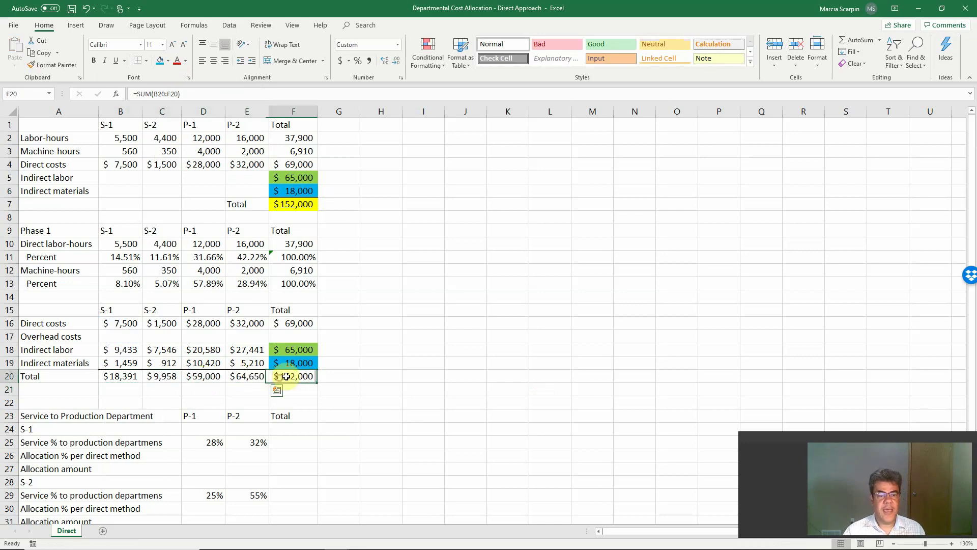
click(168, 61)
click(184, 139)
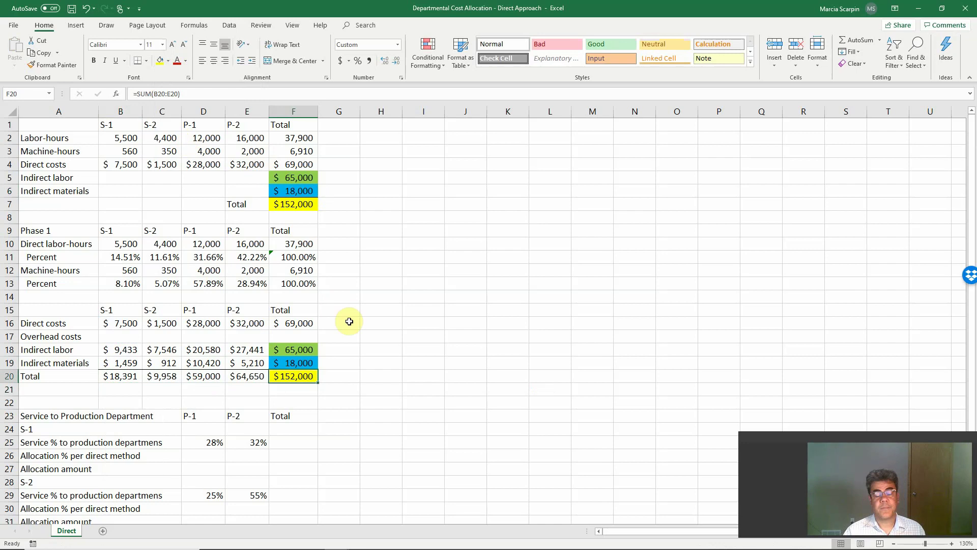
click(300, 206)
click(307, 376)
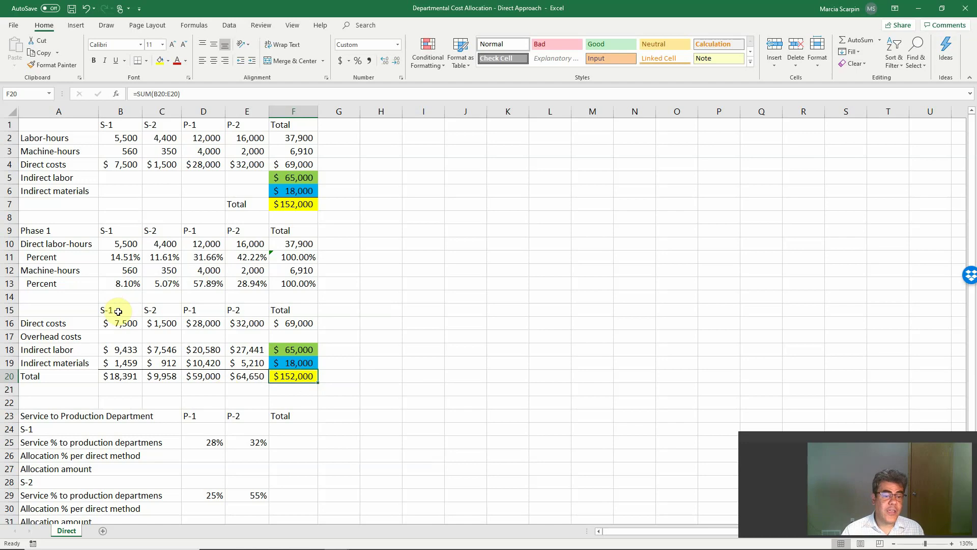
- Review the S-1/S-2 and P-1/P-2 columns and S-1's 28% service share to P-1
drag(117, 311, 158, 376)
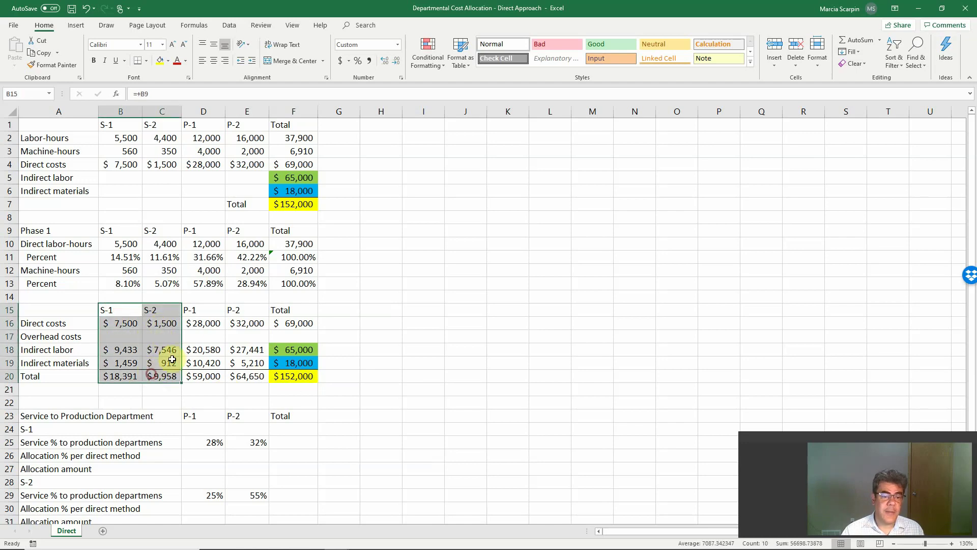
drag(202, 314, 237, 371)
drag(113, 311, 150, 312)
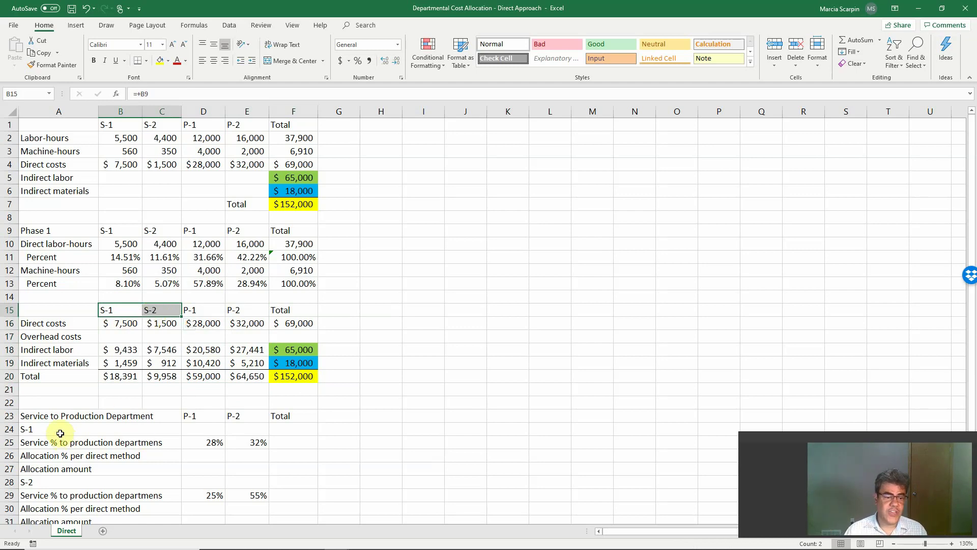
click(199, 442)
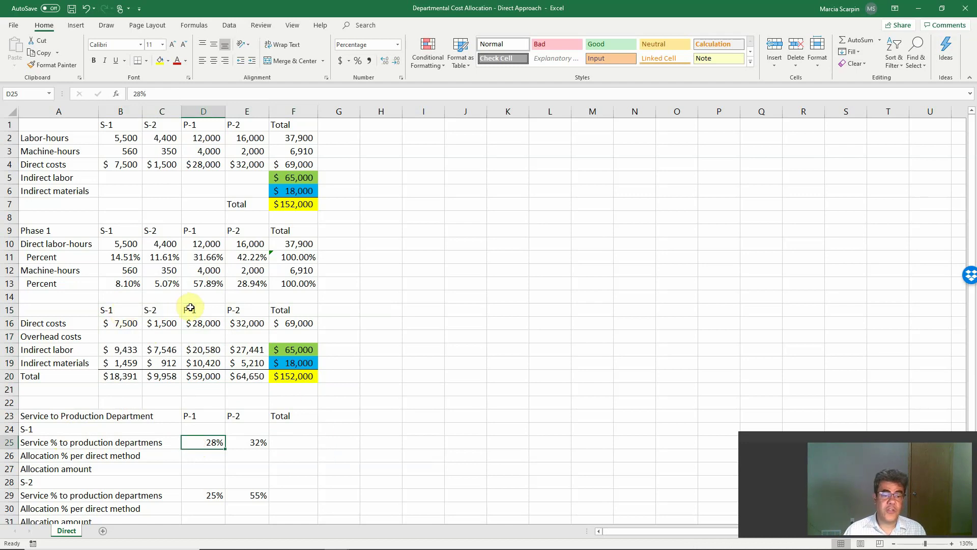
- Total S-1's service percentages in F25 as 60% with =SUM(D25:E25)
click(252, 446)
click(298, 445)
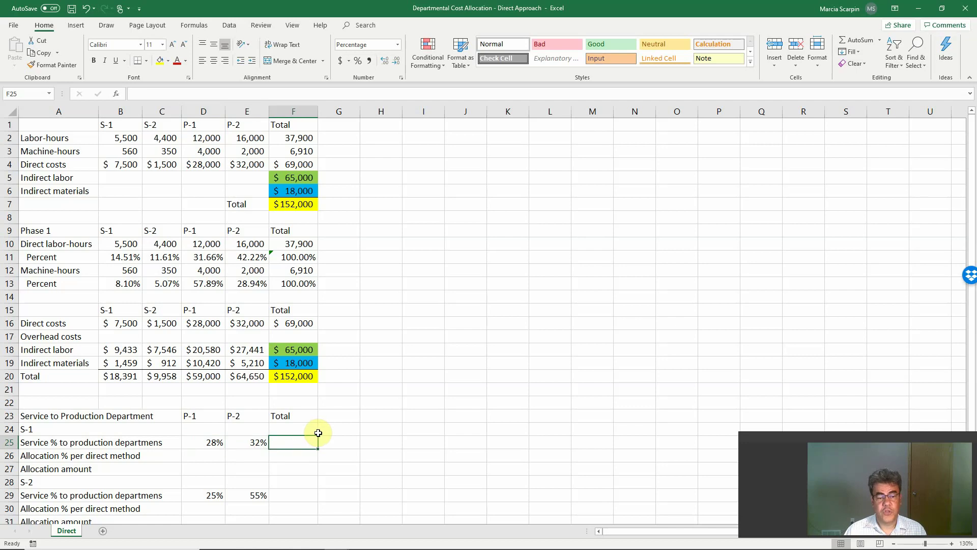
text(=sum()
key(Left)
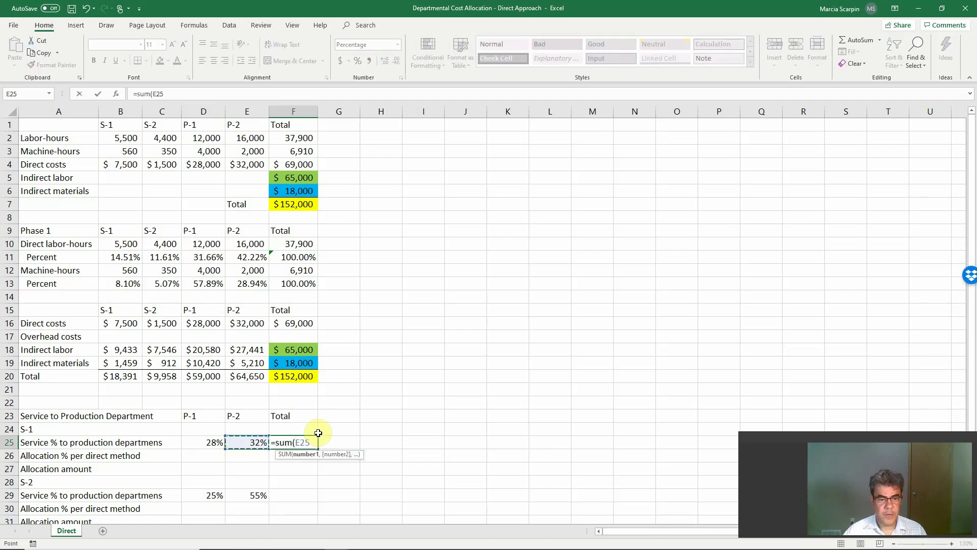
key(shift+Left)
key(Return)
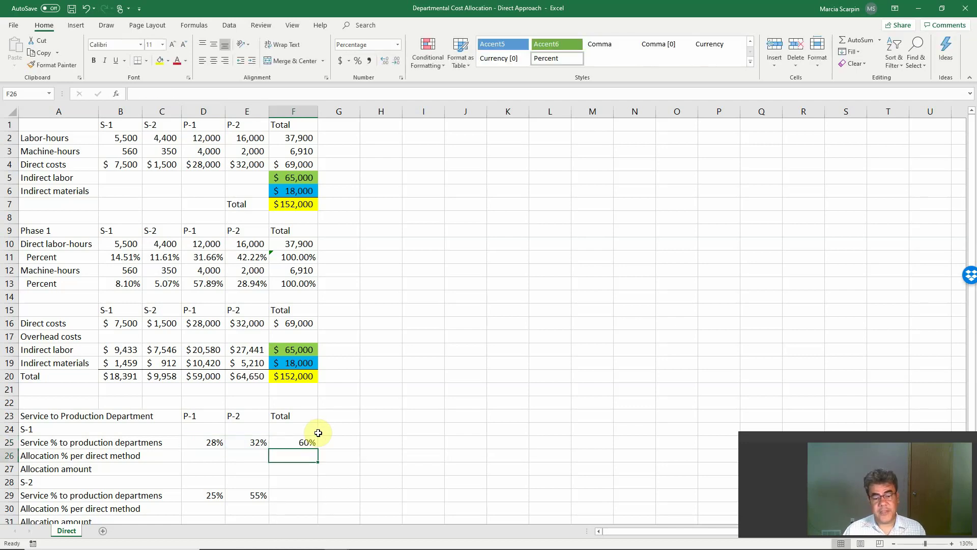
click(119, 309)
click(169, 307)
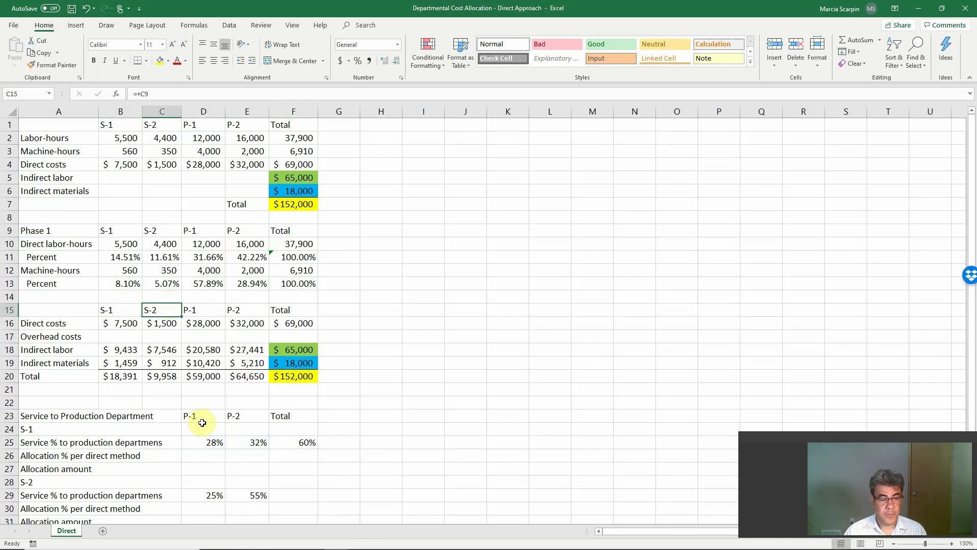
- Enter =D25/$F$25 in D26 and copy it to E26, giving 47% and 53%
click(196, 453)
text(+)
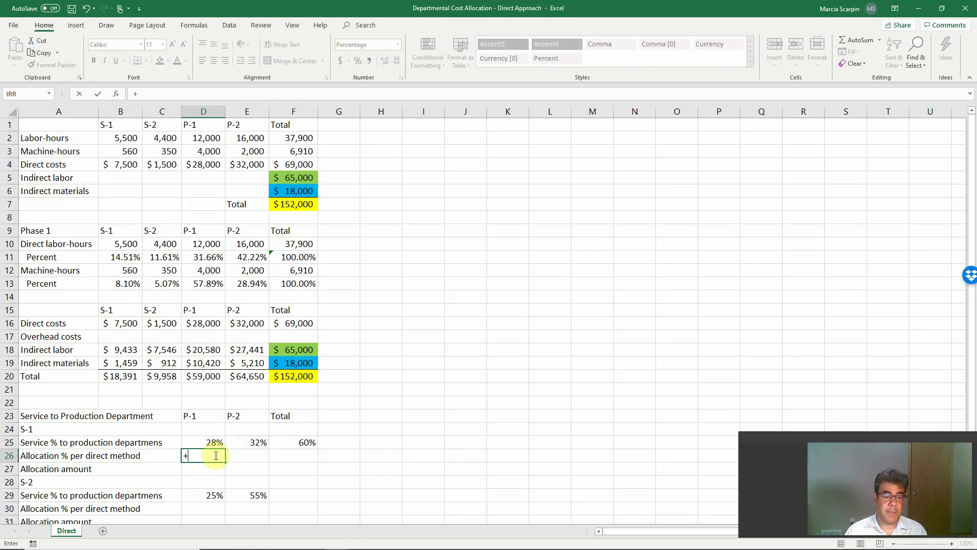
key(Up)
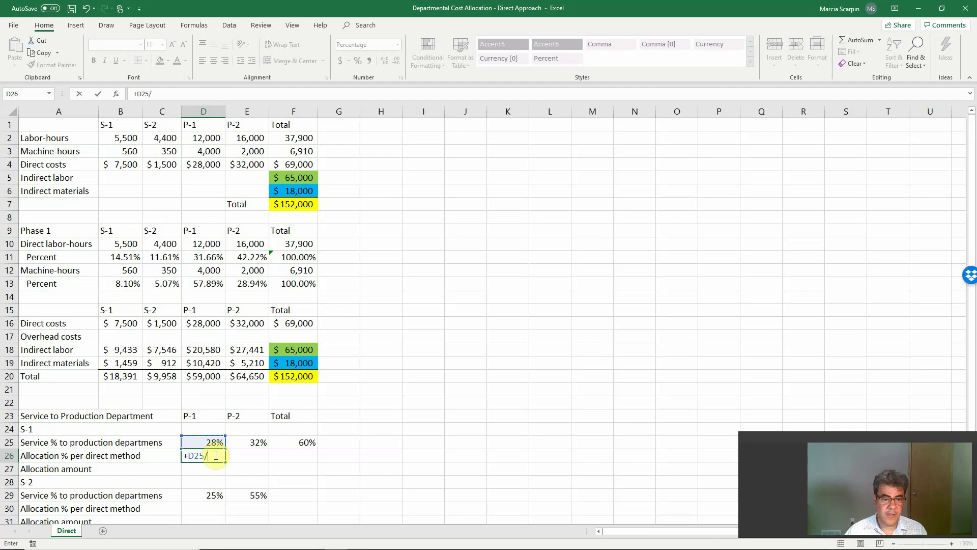
text(/)
key(Up)
key(Right)
key(Right)
key(Right)
key(Left)
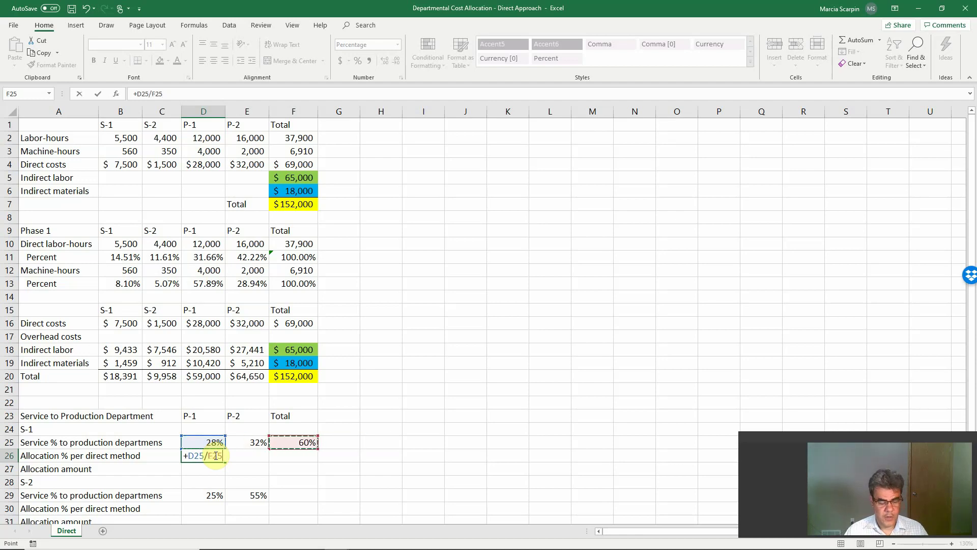
key(Return)
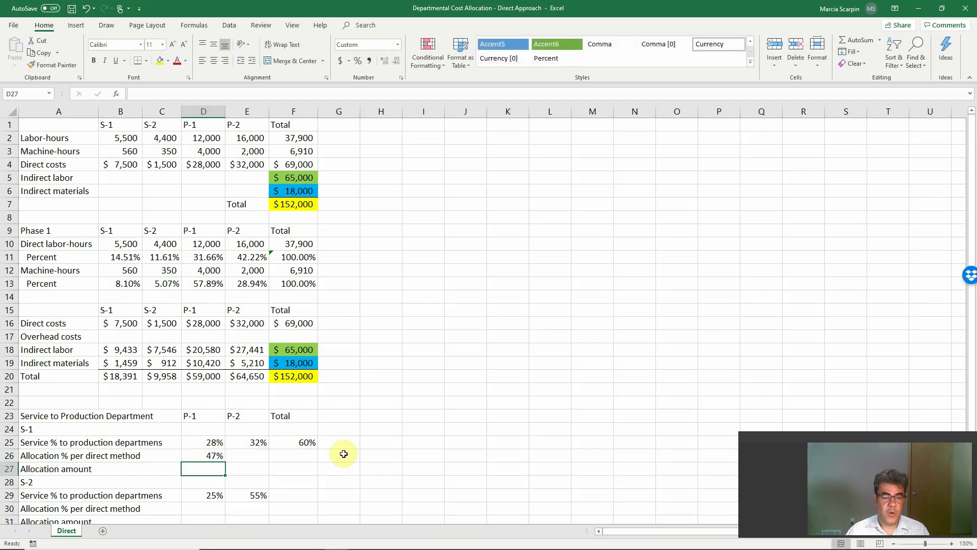
key(Up)
key(ctrl+c)
key(Right)
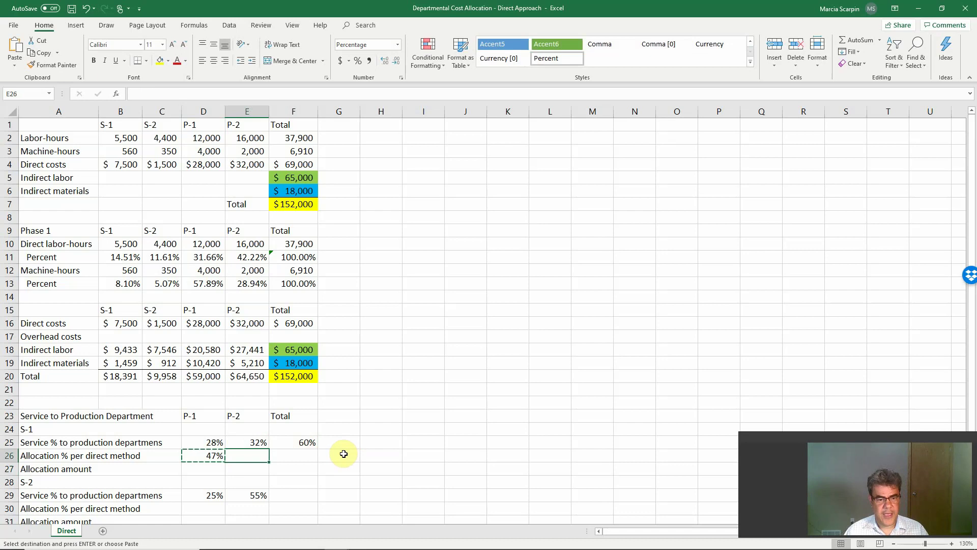
key(ctrl+v)
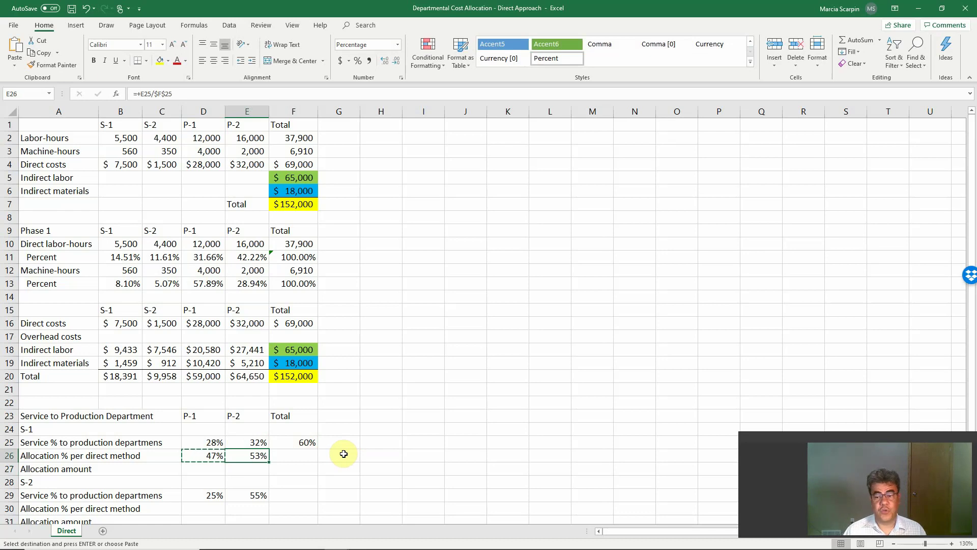
- Sum the direct-method shares in F26 to 100% with =SUM(D26:E26)
key(Right)
key(Escape)
text(=sum()
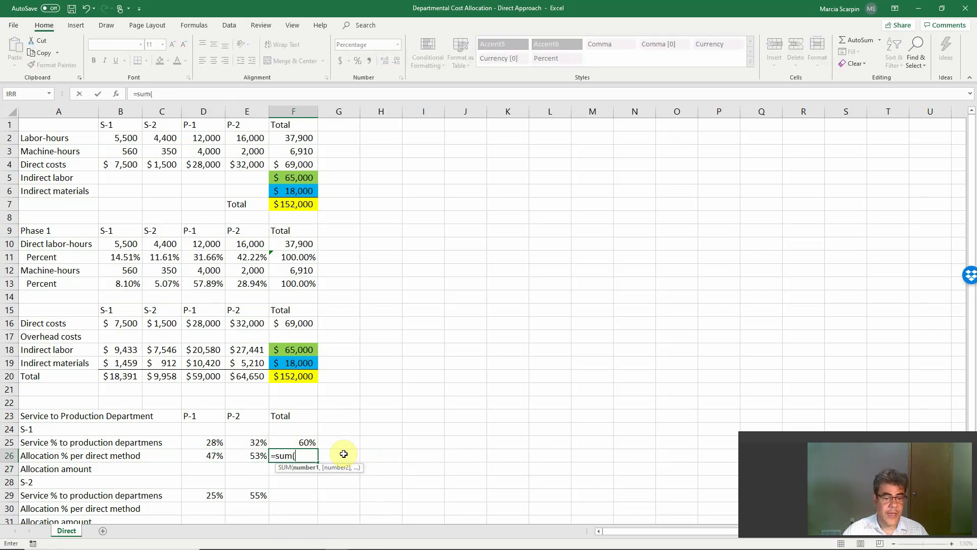
key(Left)
key(shift+Left)
key(Return)
key(Up)
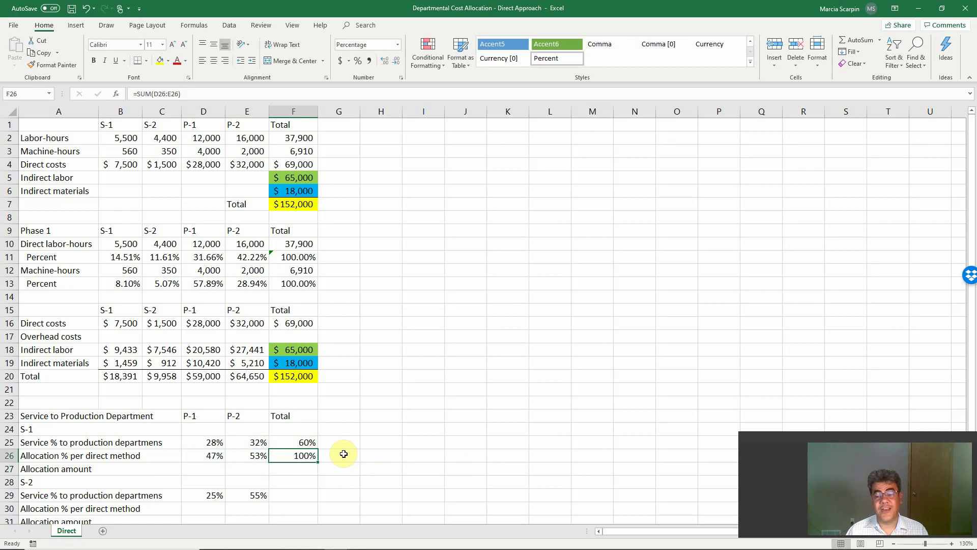
key(Left)
key(Left)
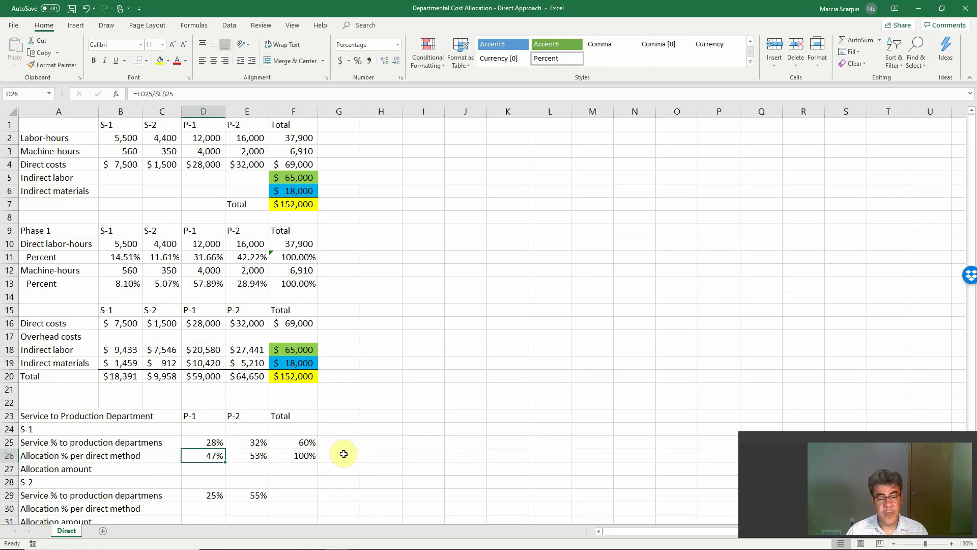
key(Down)
- Allocate S-1's cost with =B20*D26 and =B20*E26, giving $8,583 and $9,809
text(+)
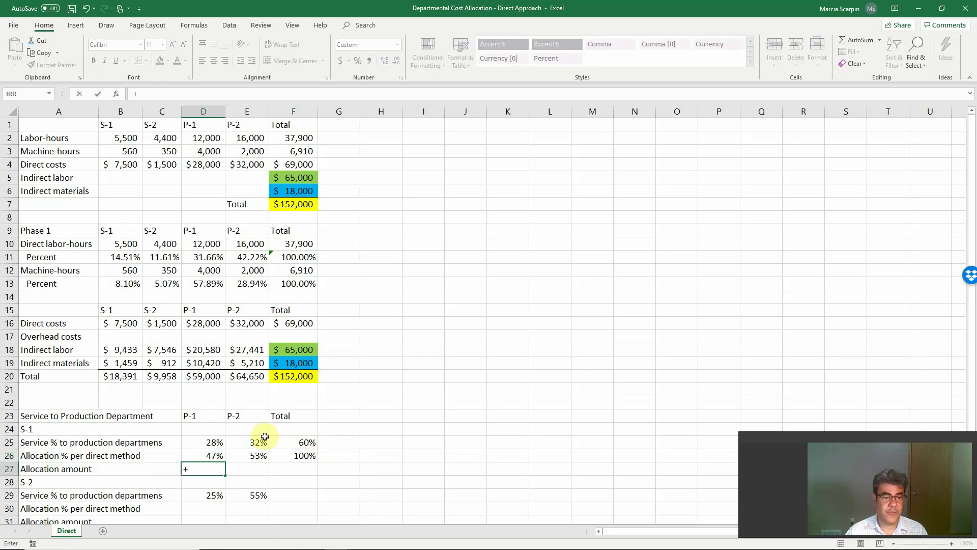
click(122, 376)
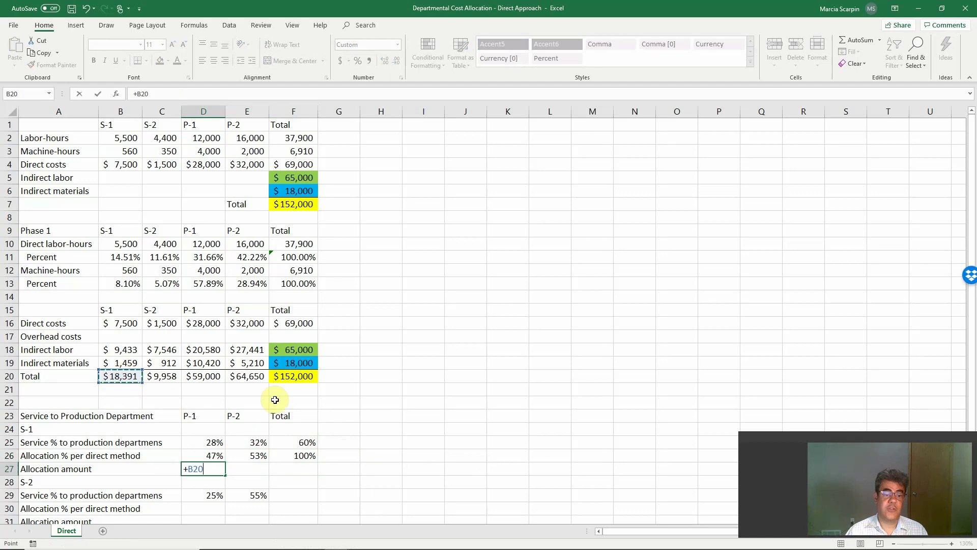
text(*)
key(Up)
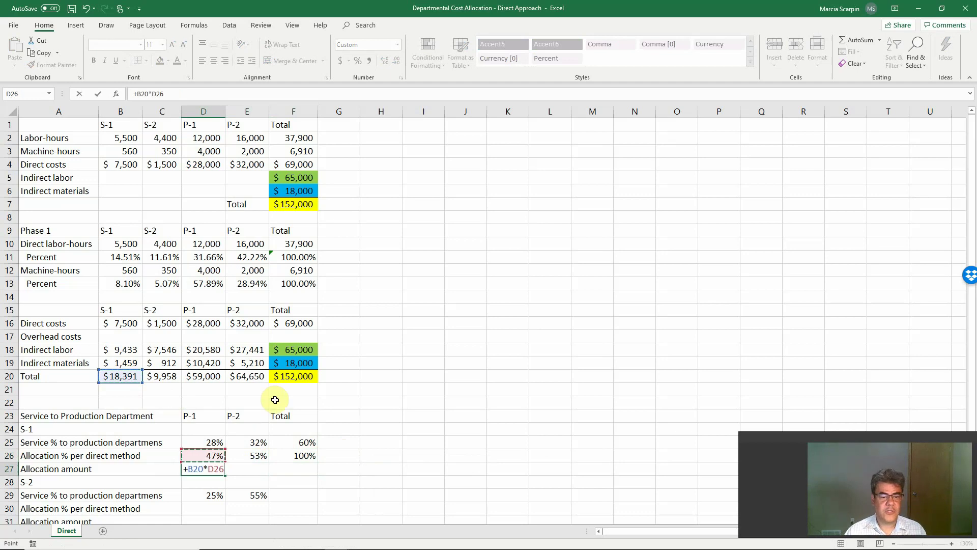
key(ctrl+Return)
key(Right)
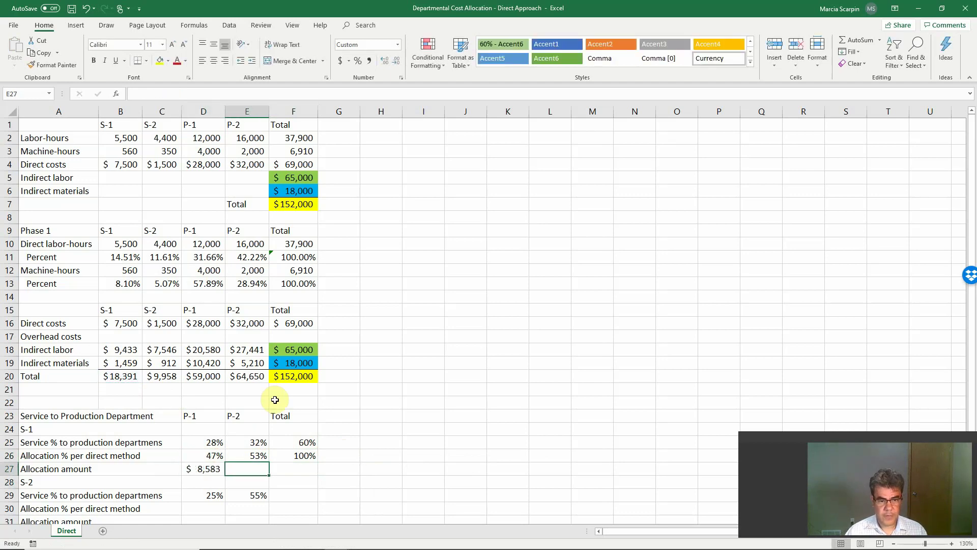
text(+)
click(122, 380)
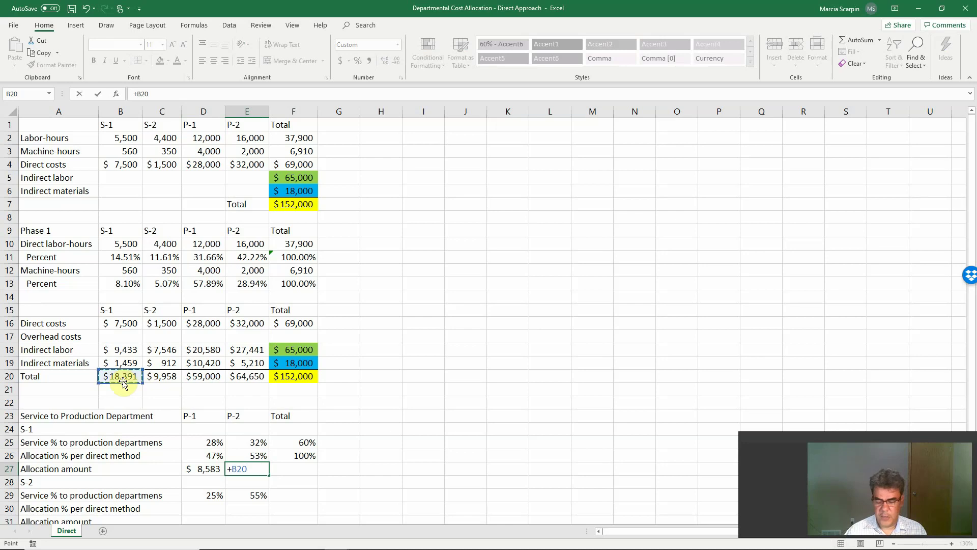
text(*)
key(Up)
key(Return)
key(Up)
key(Right)
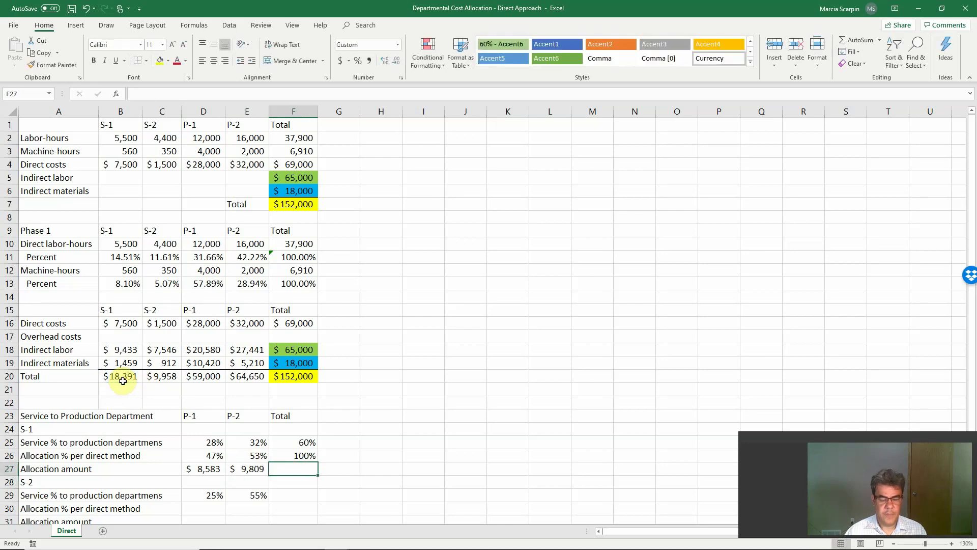
- Total the S-1 allocations in F27 as $18,391 and compare with B20
text(=sum()
key(Left)
key(shift+Left)
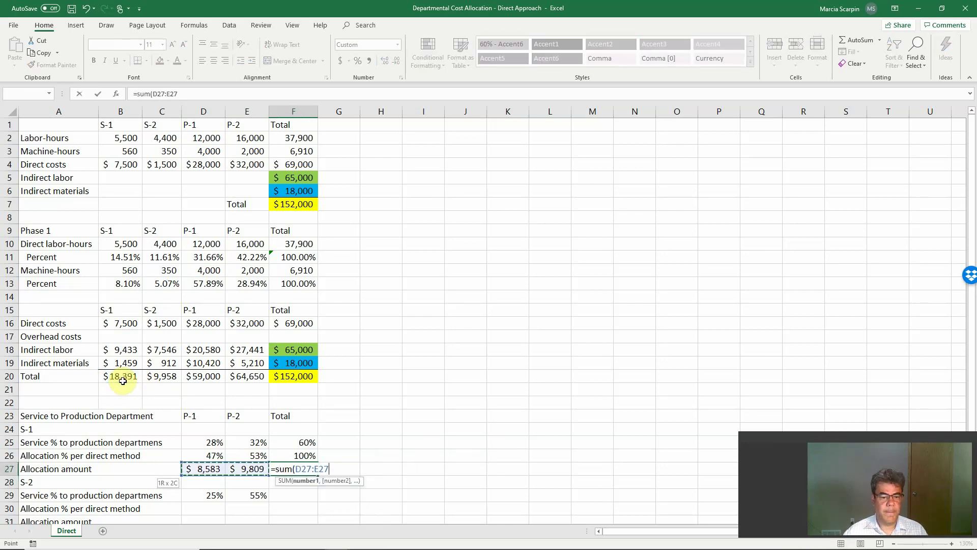
key(Return)
key(Up)
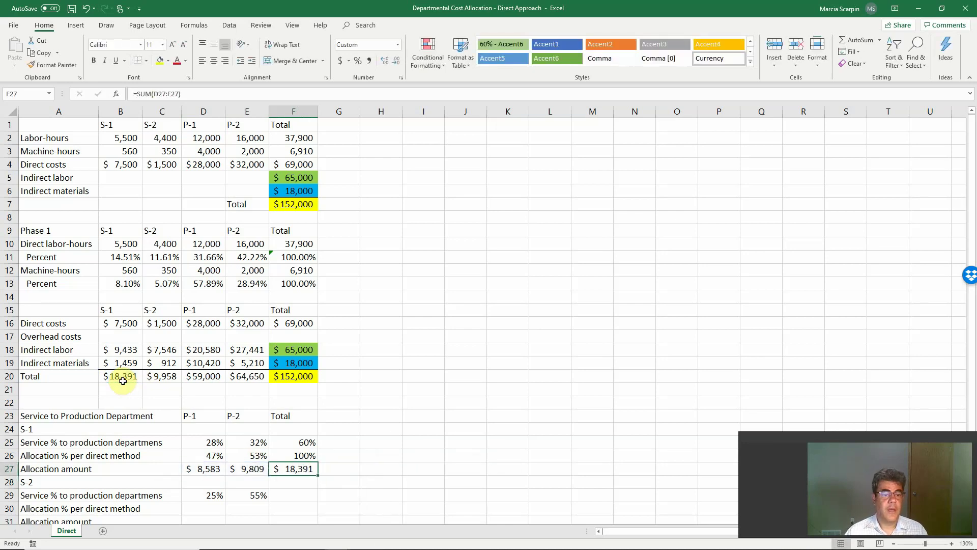
click(169, 60)
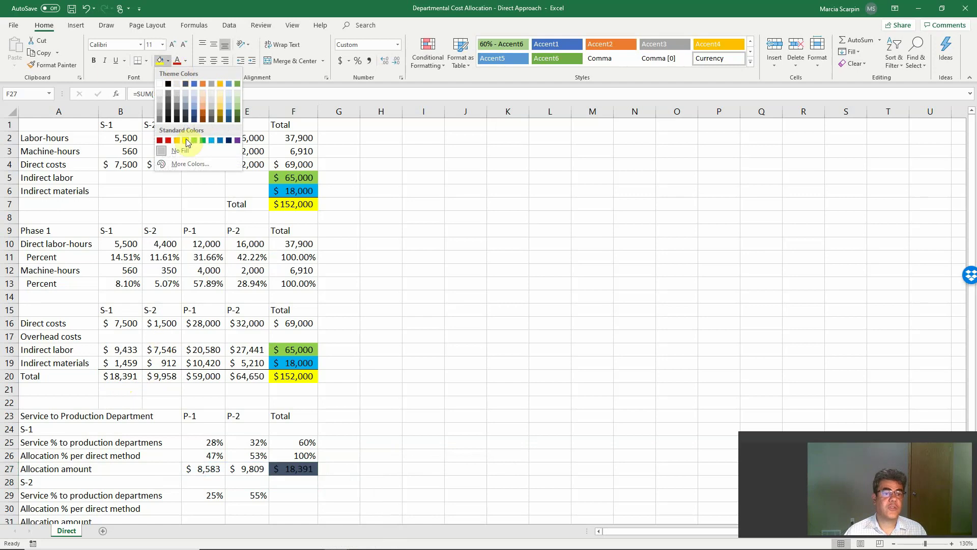
key(Escape)
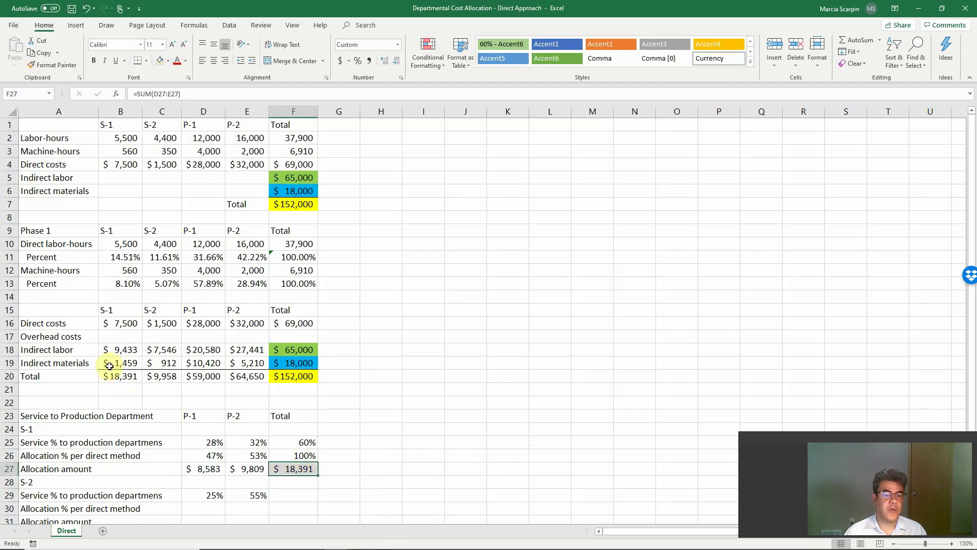
click(116, 373)
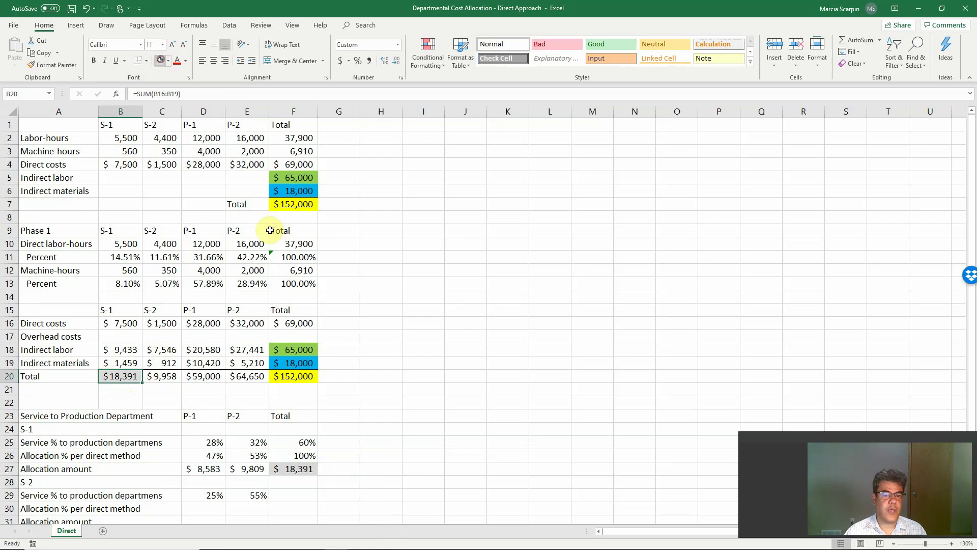
- Total S-2's service percentages in F29 as 80% with =SUM(D29:E29)
scroll(385, 339, down, 2)
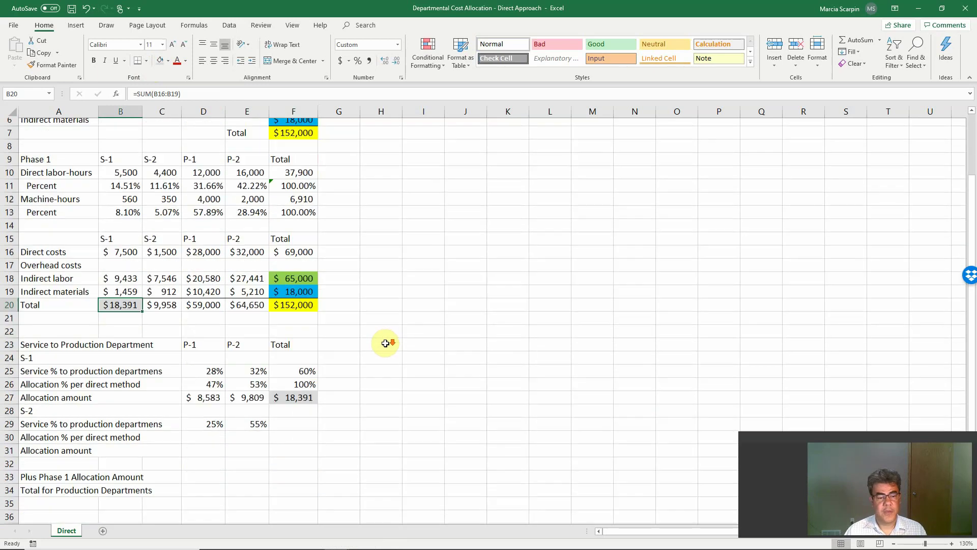
click(306, 417)
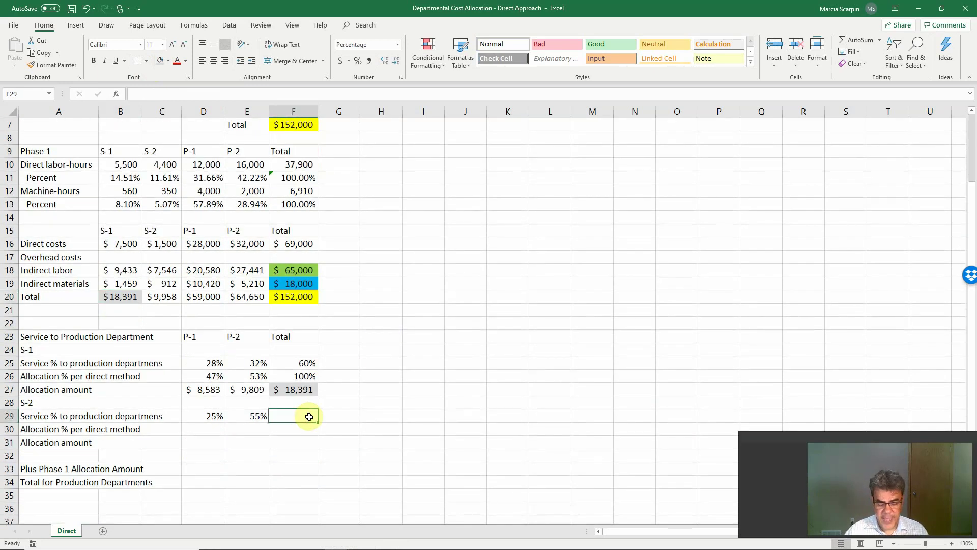
text(=sum()
key(Left)
key(shift+Left)
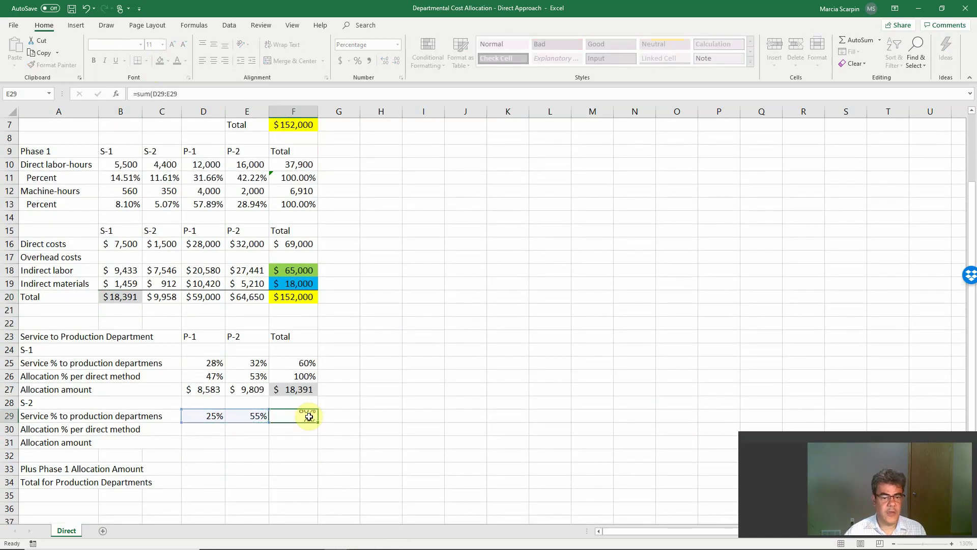
key(Return)
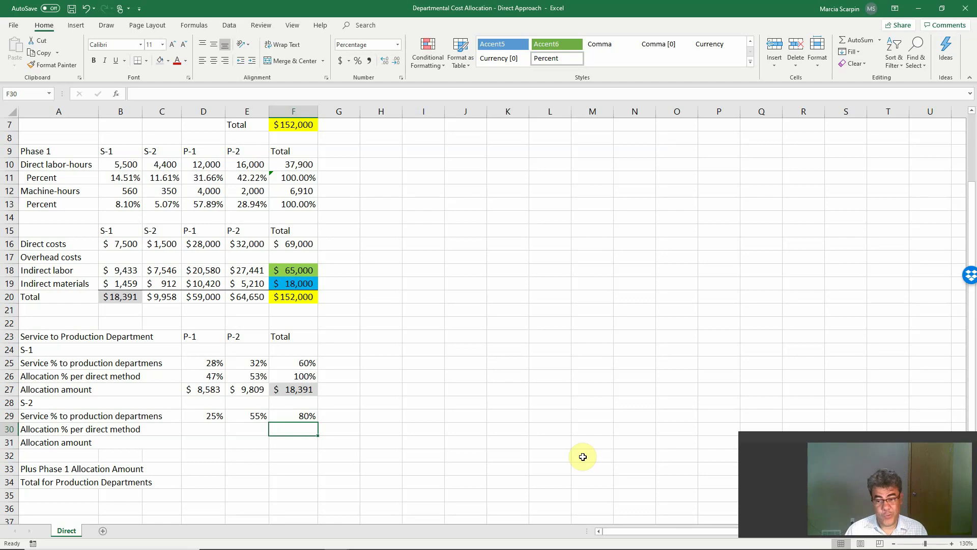
- Try a C20-times-D29 formula in D30, then clear the wrong 248947.41% result
key(Left)
key(Left)
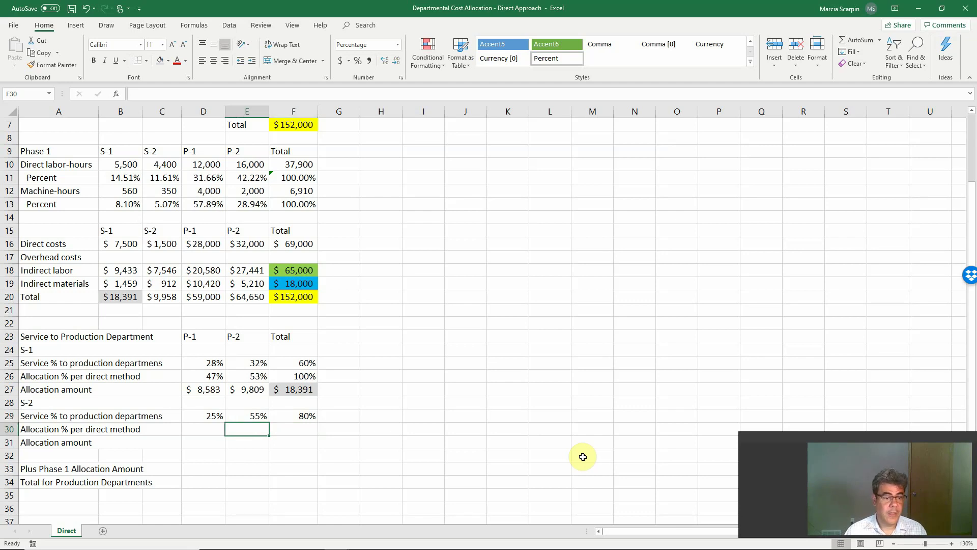
text(+)
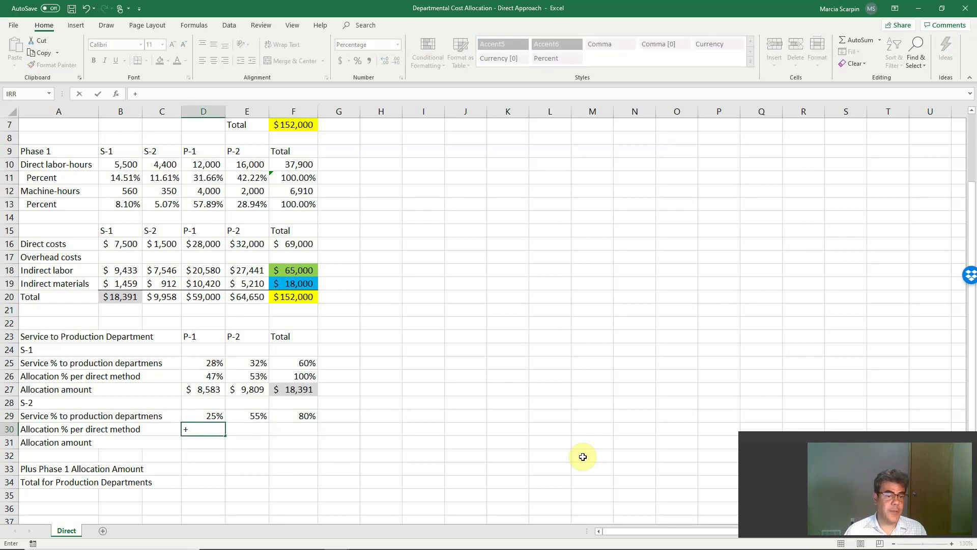
key(Up)
key(Up)
key(Up)
key(Up)
key(Up)
key(Up)
key(Up)
key(Up)
key(Up)
key(Up)
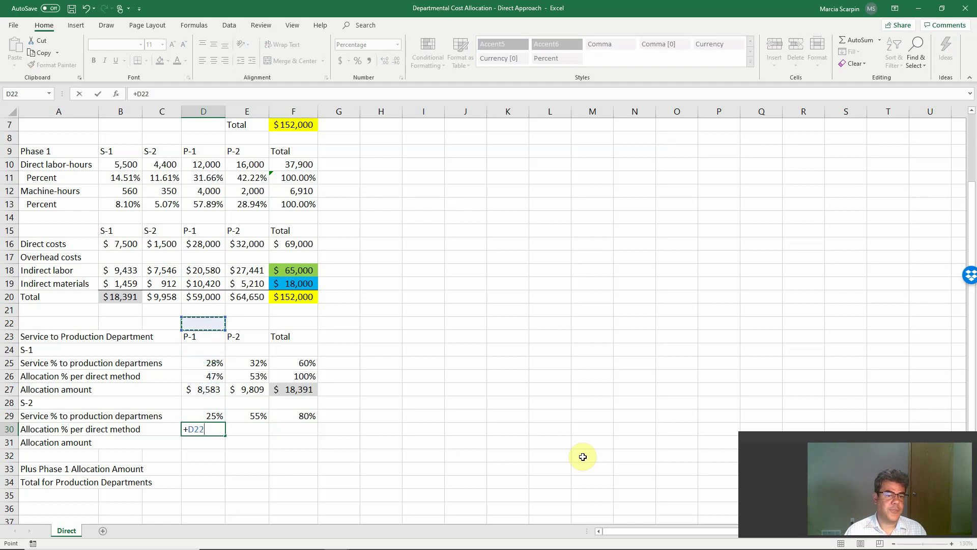
key(Left)
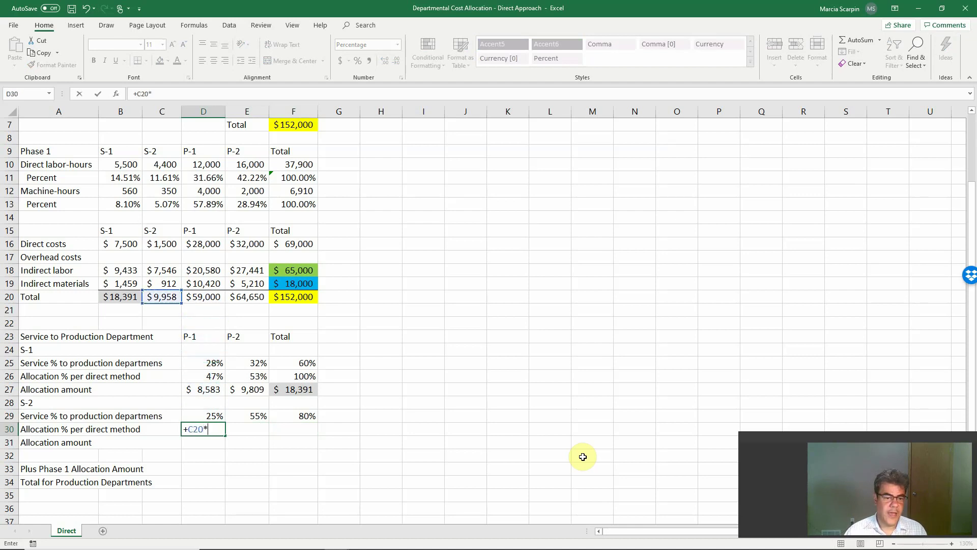
text(*)
key(Up)
key(Return)
key(Up)
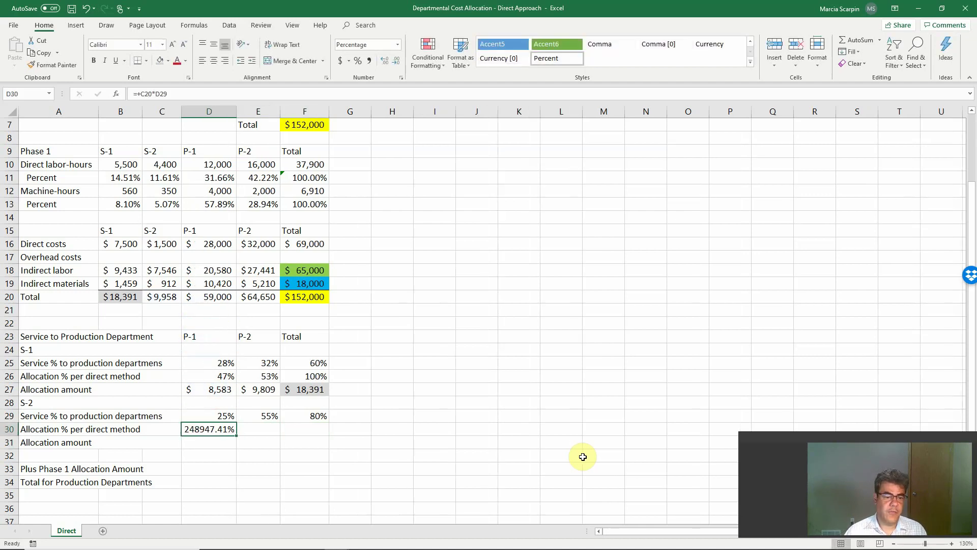
key(BackSpace)
key(ctrl+z)
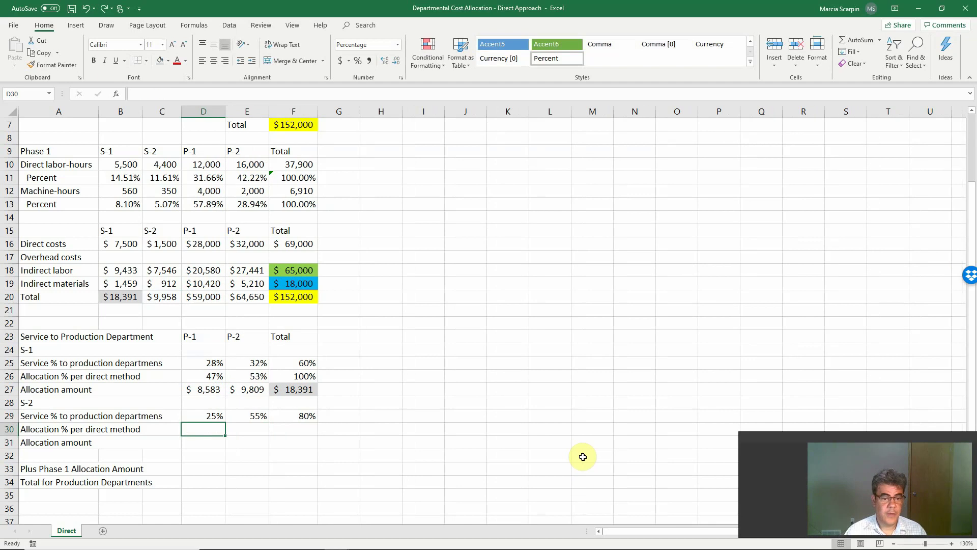
- Enter =D29/$F$29 in D30 and copy it to E30, giving 31.25% and 68.75%
text(+)
key(Up)
text(/)
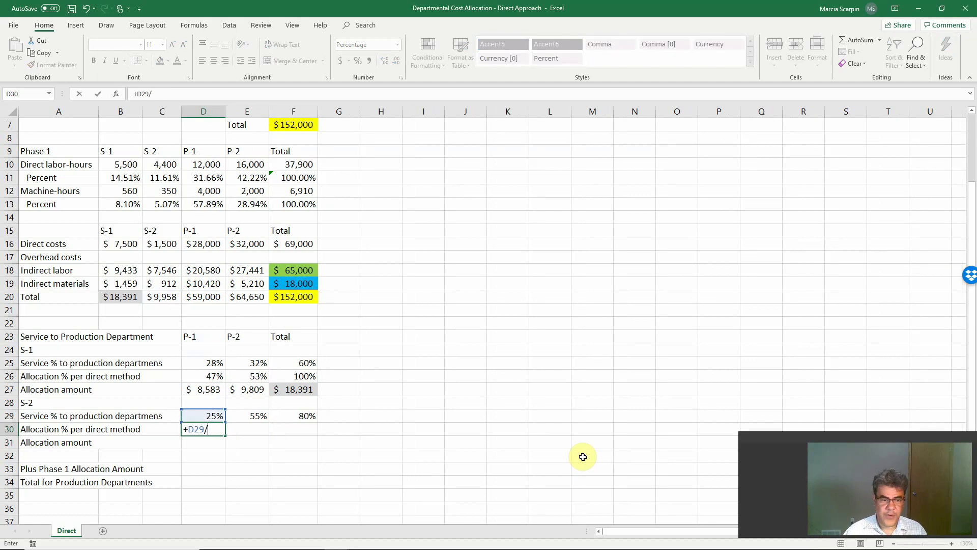
key(Up)
key(Right)
key(Right)
key(F4)
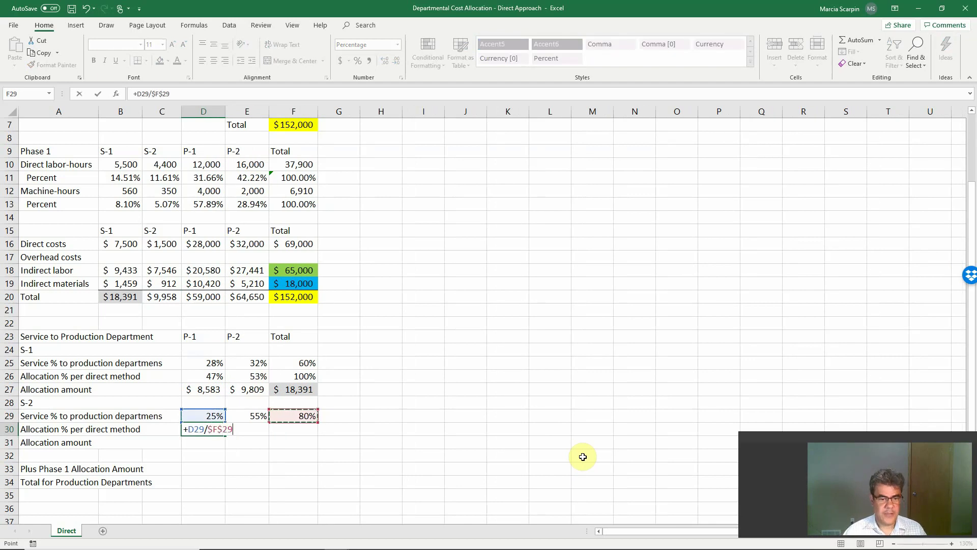
key(Return)
key(Up)
key(ctrl+c)
key(Right)
key(ctrl+v)
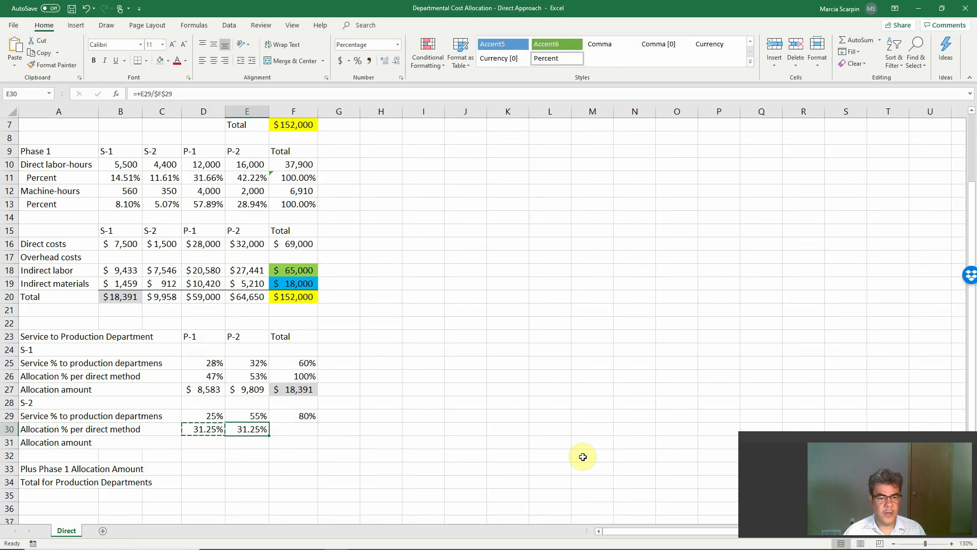
- Sum S-2's direct-method shares in F30 to 100.00%
key(Right)
text(=sum()
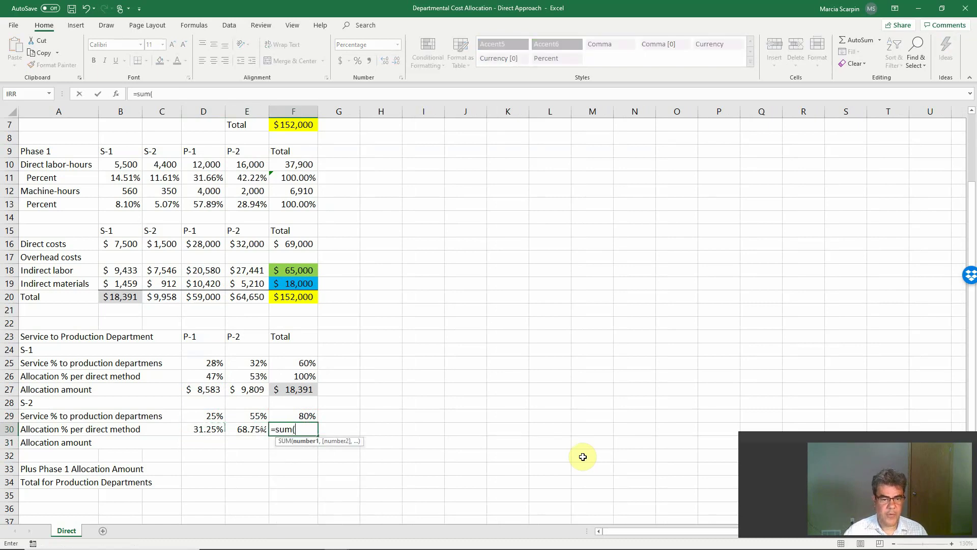
key(Left)
key(shift+Left)
key(Return)
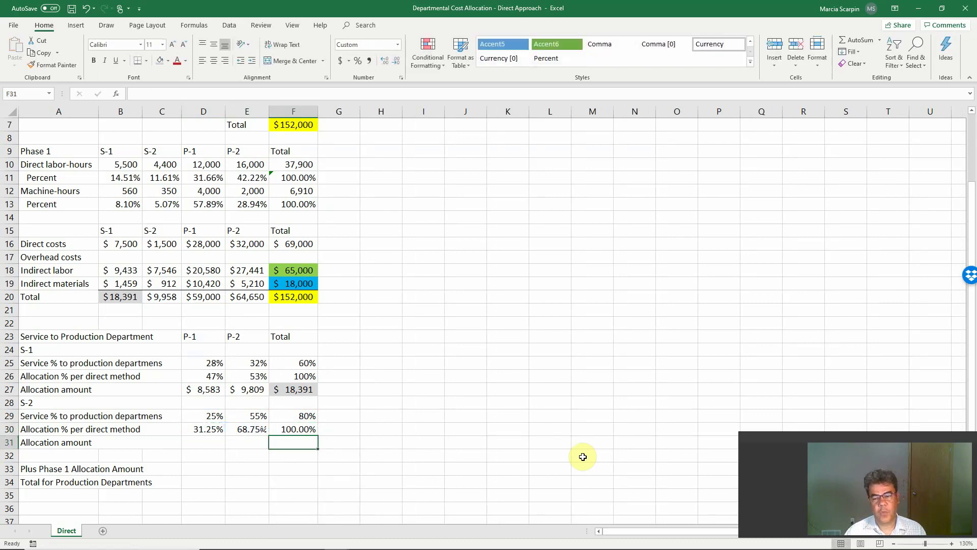
- Enter =C20*D30 and =C20*E30 in D31:E31, giving $3,112 and $6,846
key(Left)
key(Left)
text(+)
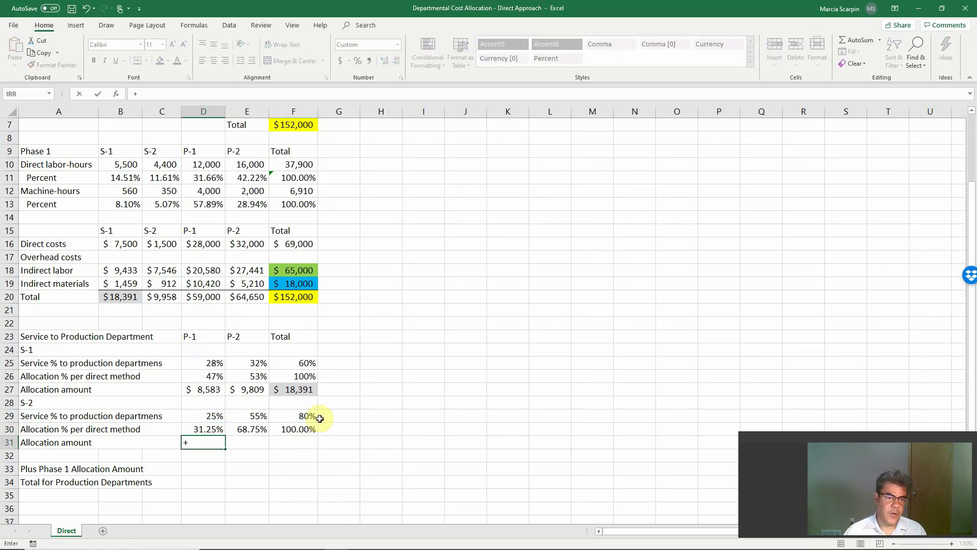
click(162, 297)
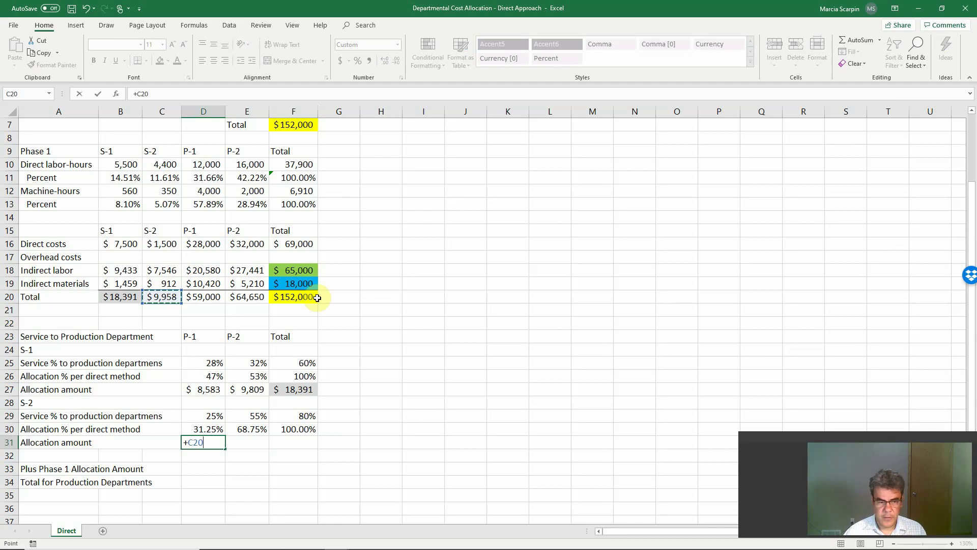
text(*)
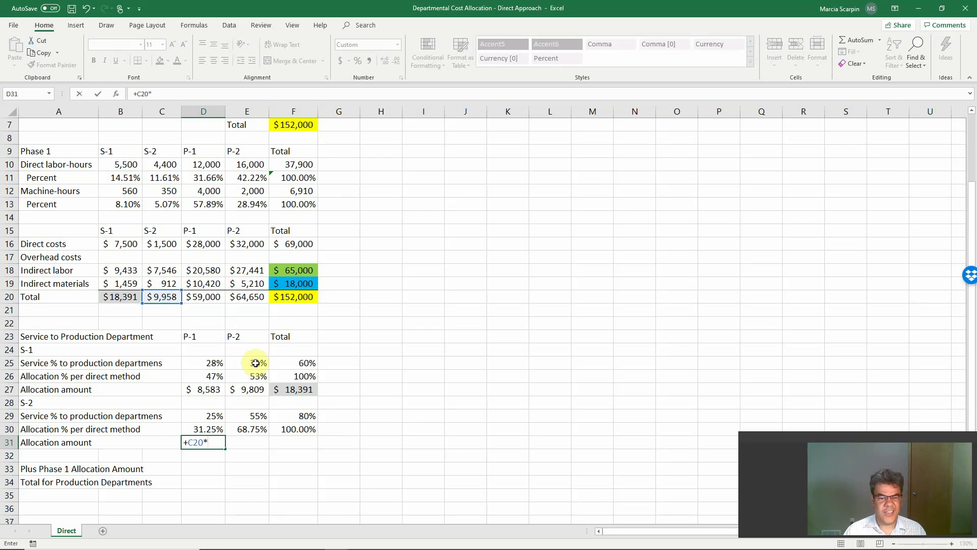
click(201, 427)
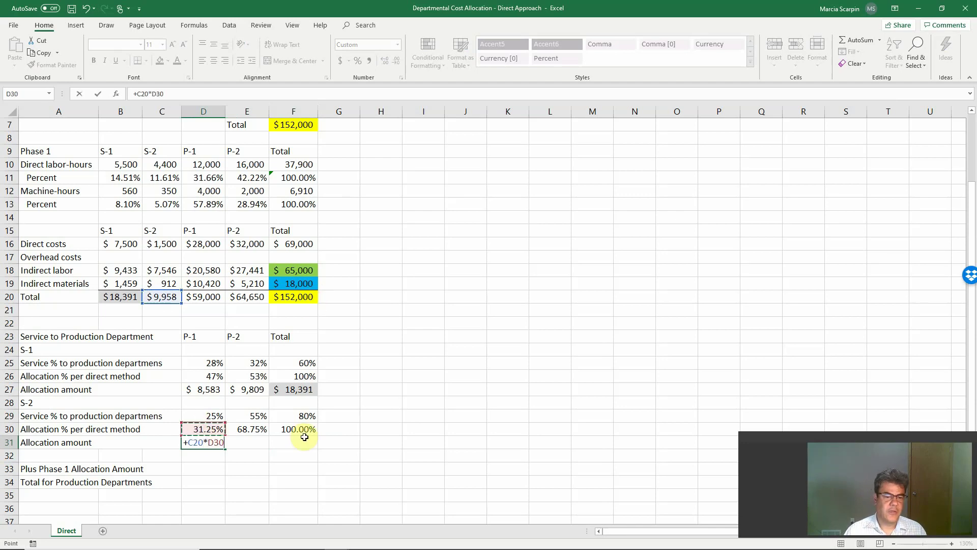
key(Tab)
text(+)
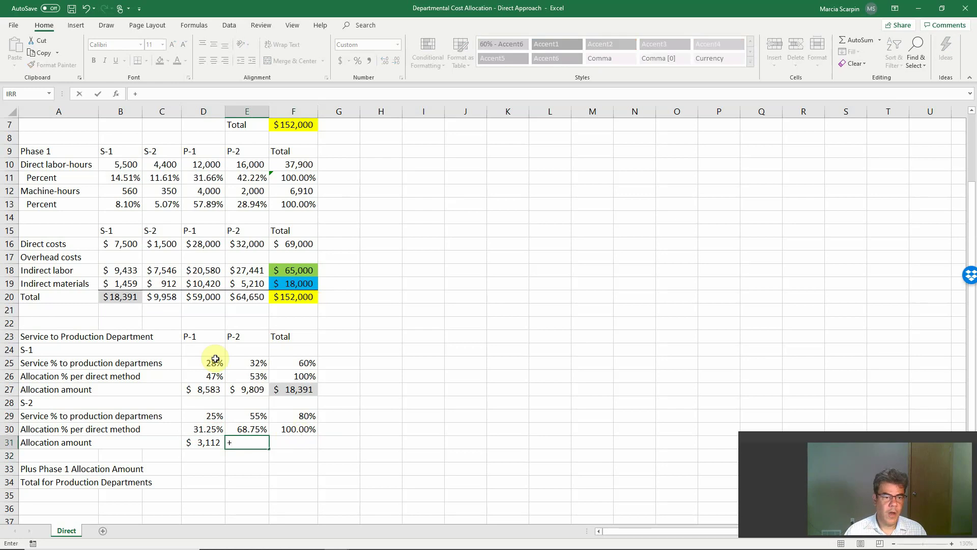
click(164, 298)
text(*)
key(Up)
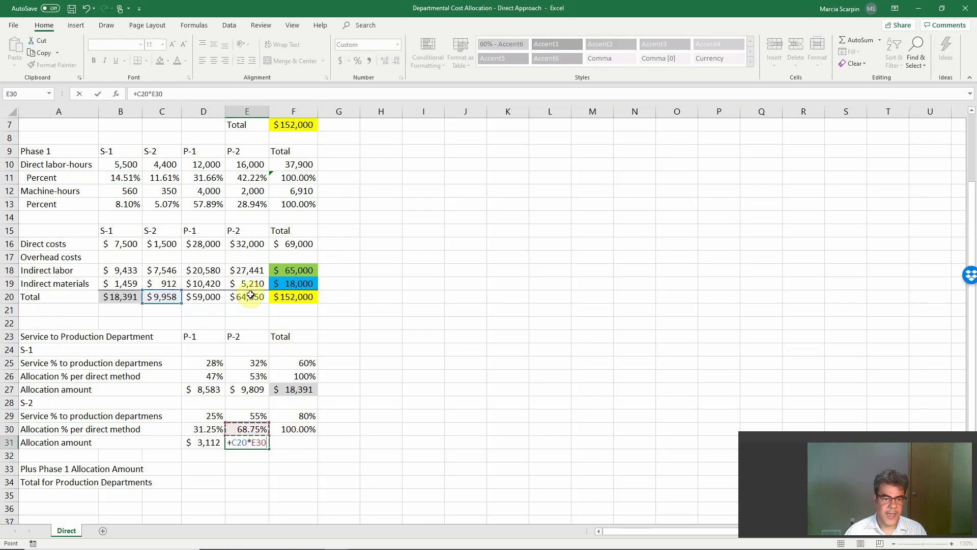
key(Tab)
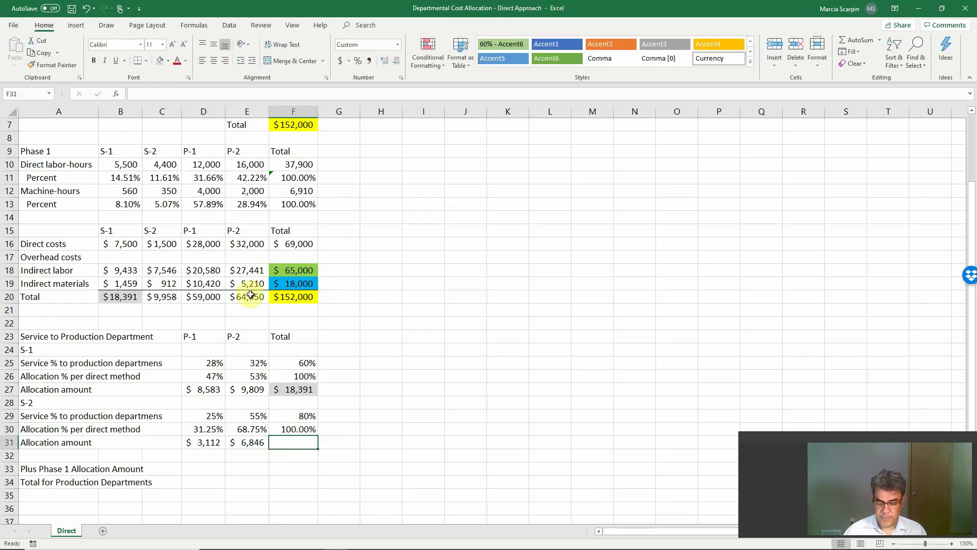
- Total S-2's allocations in F31 as $9,958 and compare with C20
text(=sum()
key(Left)
key(shift+Left)
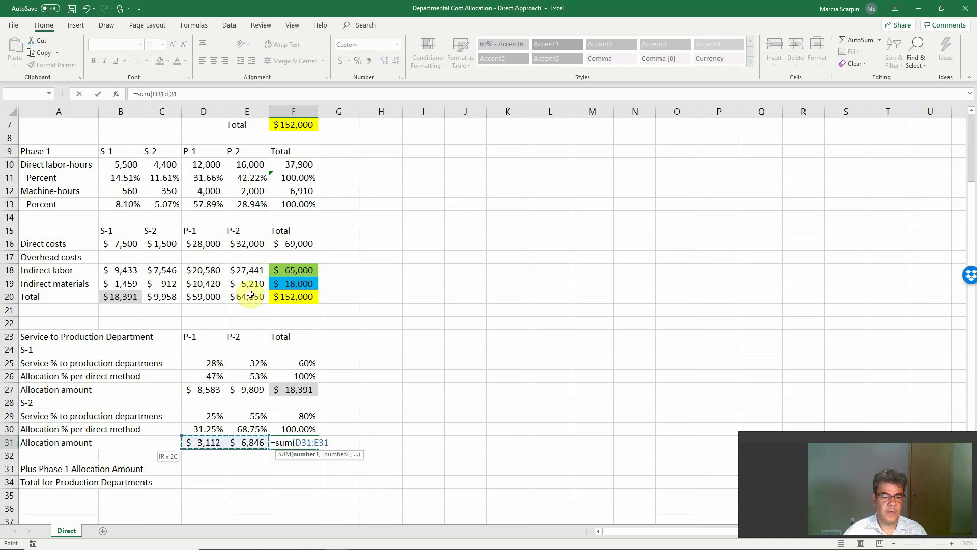
key(Return)
click(298, 442)
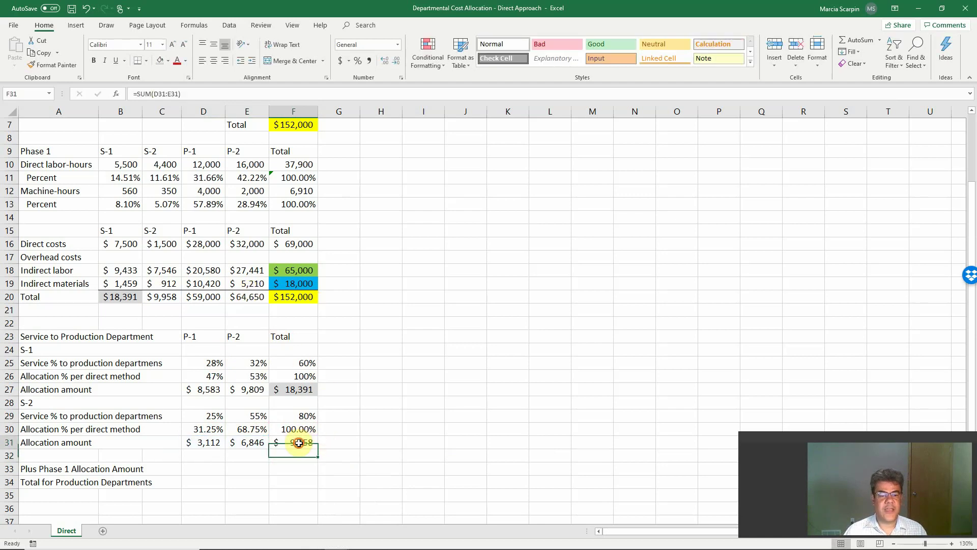
click(164, 298)
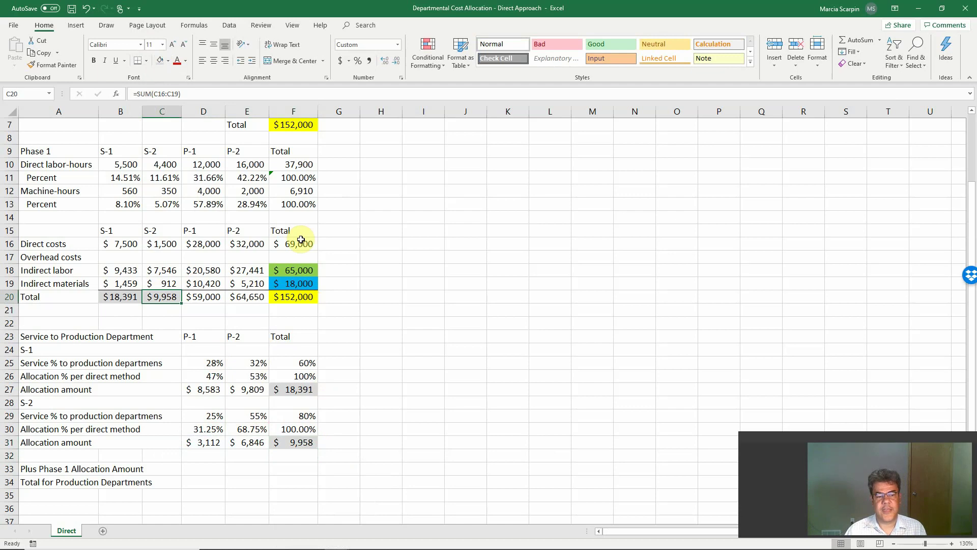
- Link D33 to D20 ($59,000) and E33 to E20 ($64,650)
click(195, 472)
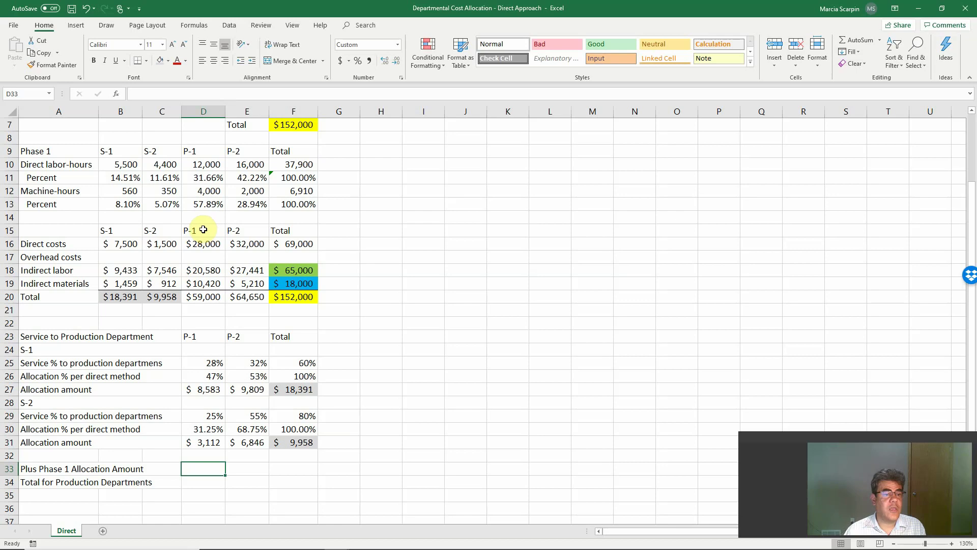
text(=)
click(210, 296)
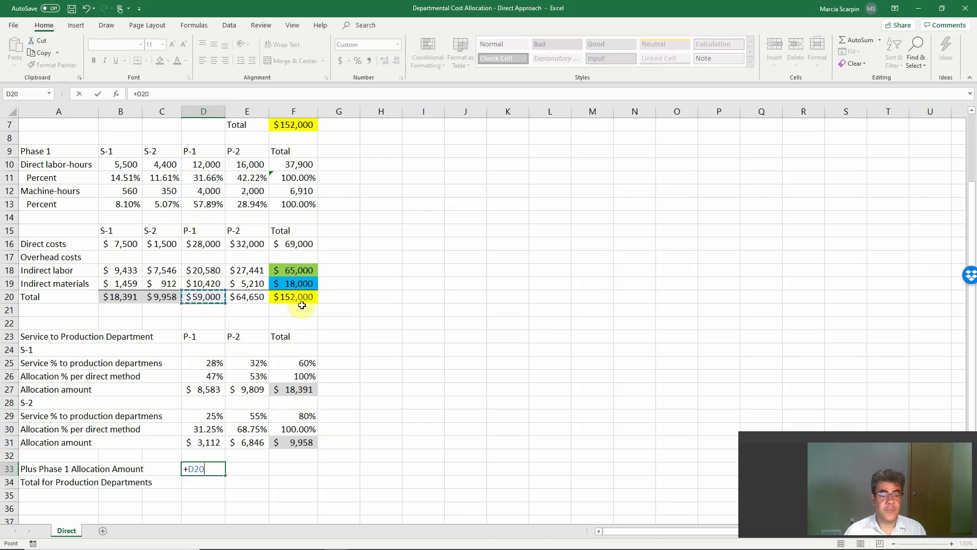
key(Return)
key(Up)
key(Right)
text(+)
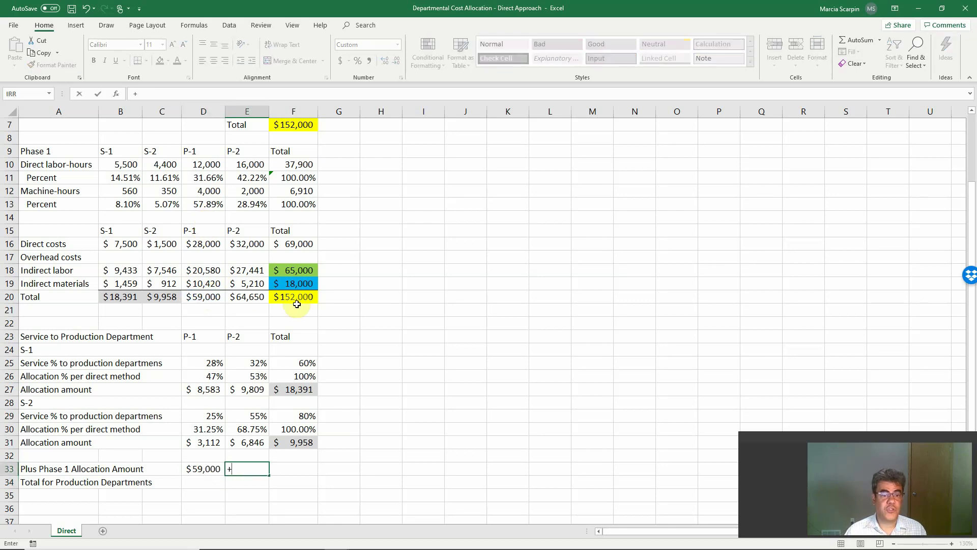
click(252, 297)
key(Return)
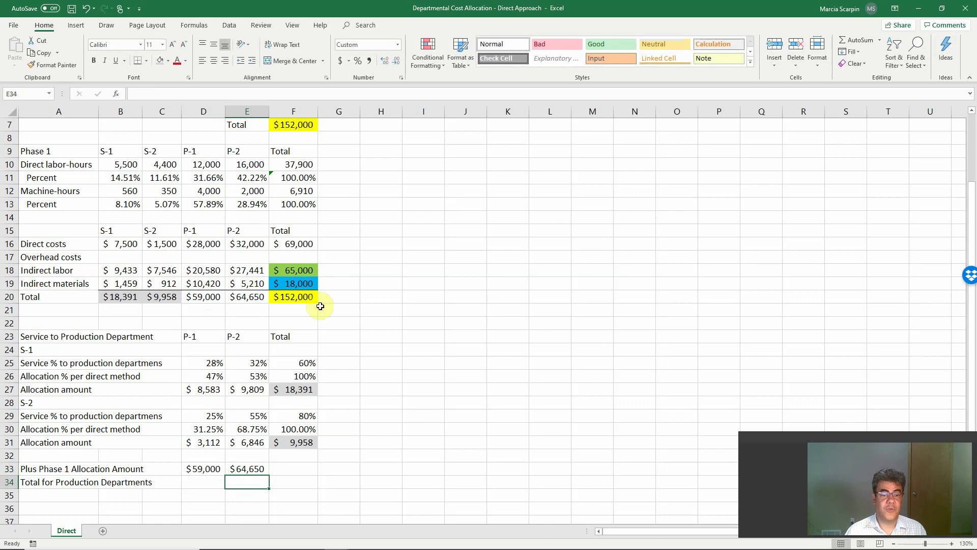
- Total the Phase 1 amounts in F33 as $123,651 with =SUM(D33:E33)
key(Up)
key(Right)
text(=sum()
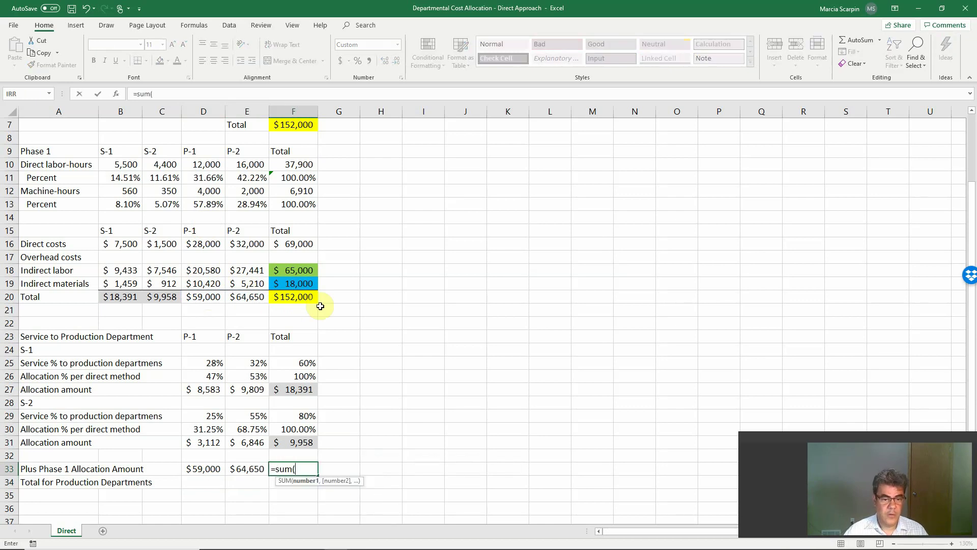
key(Left)
key(shift+Left)
key(Return)
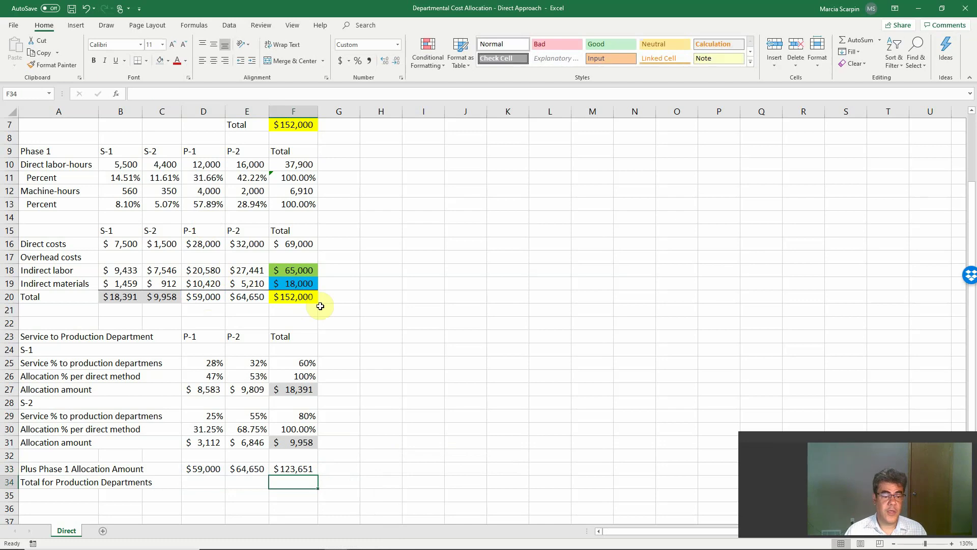
key(Left)
key(Left)
- Enter =D27+D31+D33 in D34 for P-1's total and copy it to E34 and F34
text(=)
key(Up)
key(Up)
key(Up)
key(Up)
key(Up)
key(Up)
key(Up)
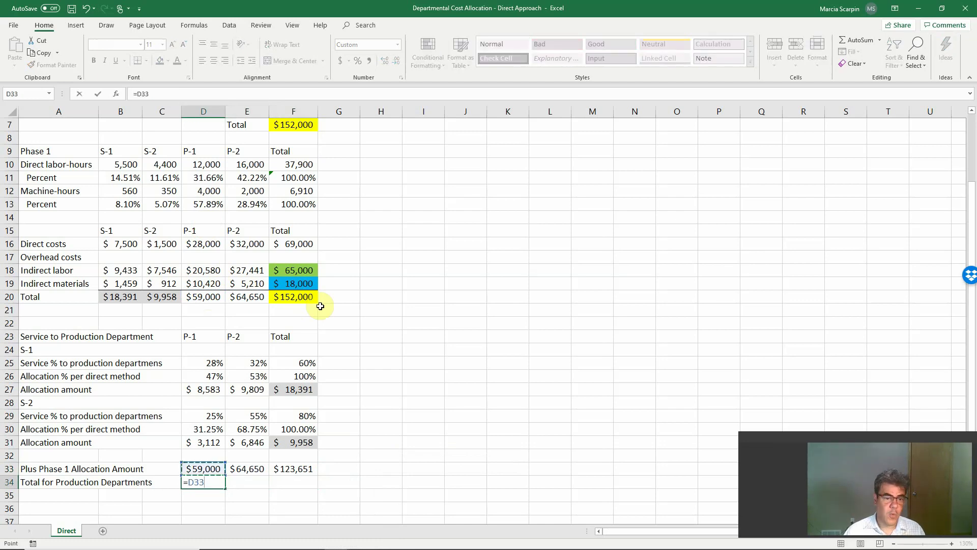
text(+)
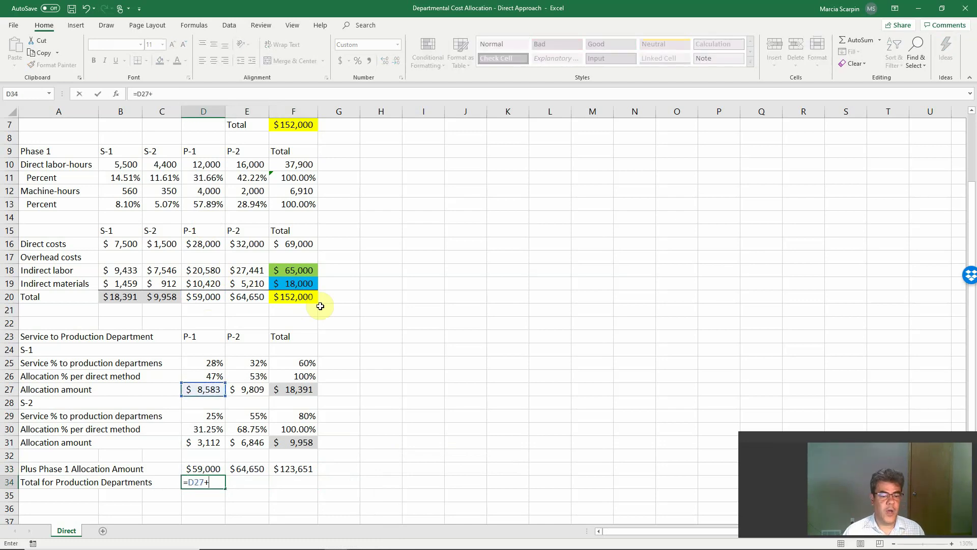
key(Up)
key(Up)
key(Up)
text(+)
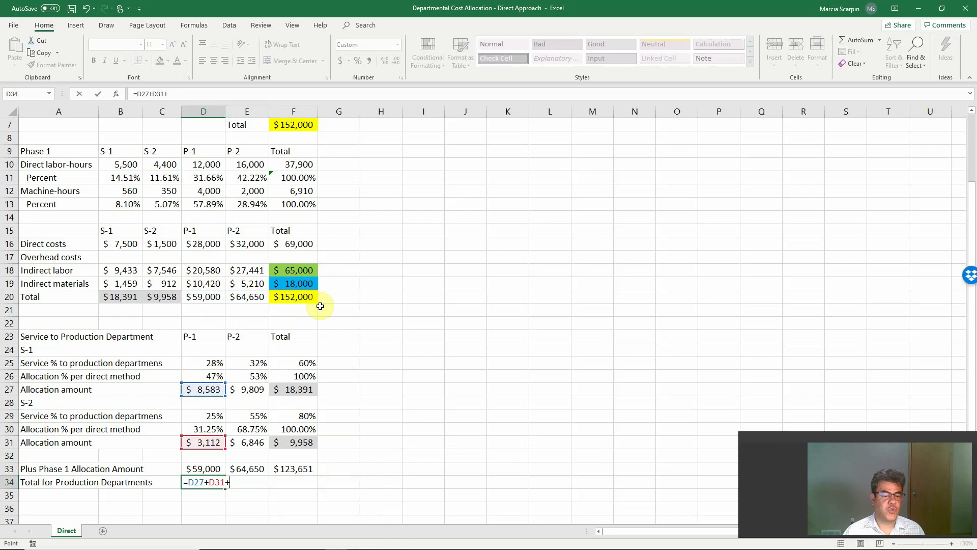
key(Up)
key(Return)
key(Up)
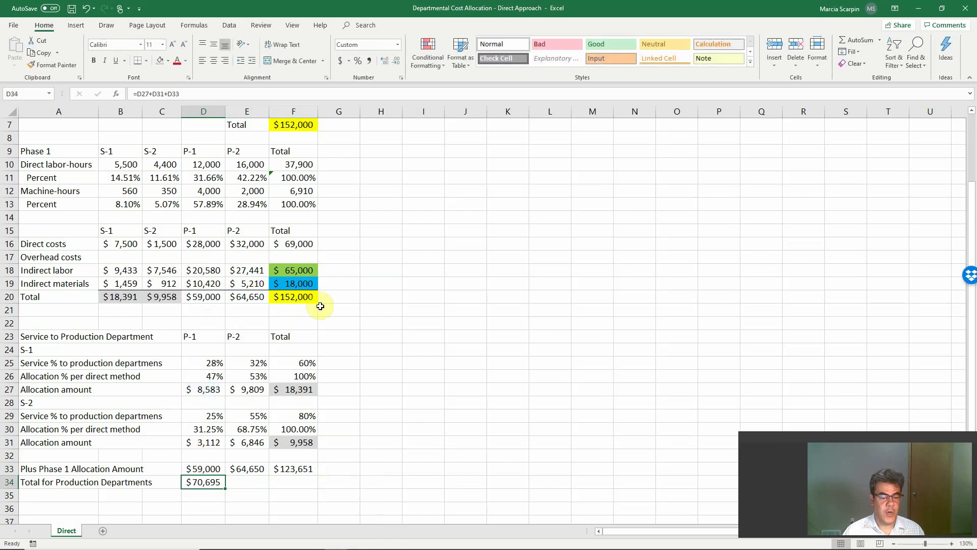
key(ctrl+c)
key(Right)
key(ctrl+v)
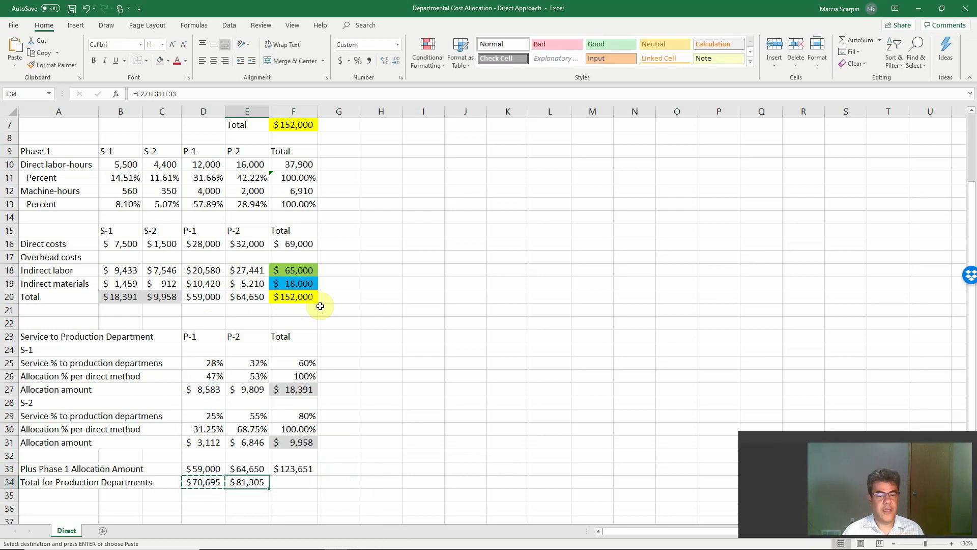
key(Right)
key(ctrl+v)
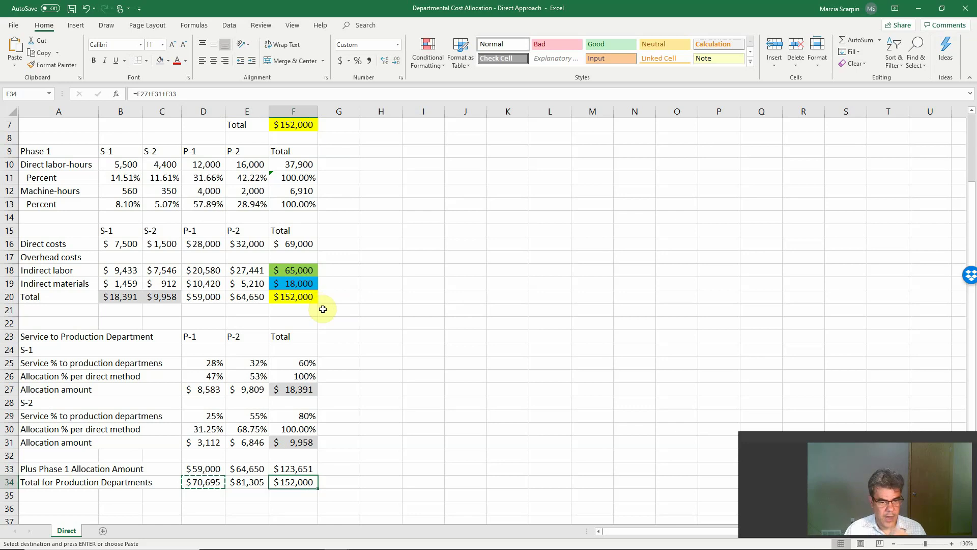
- Shade the $152,000 grand total in F34 yellow and check its formula without changing it
click(168, 61)
click(186, 141)
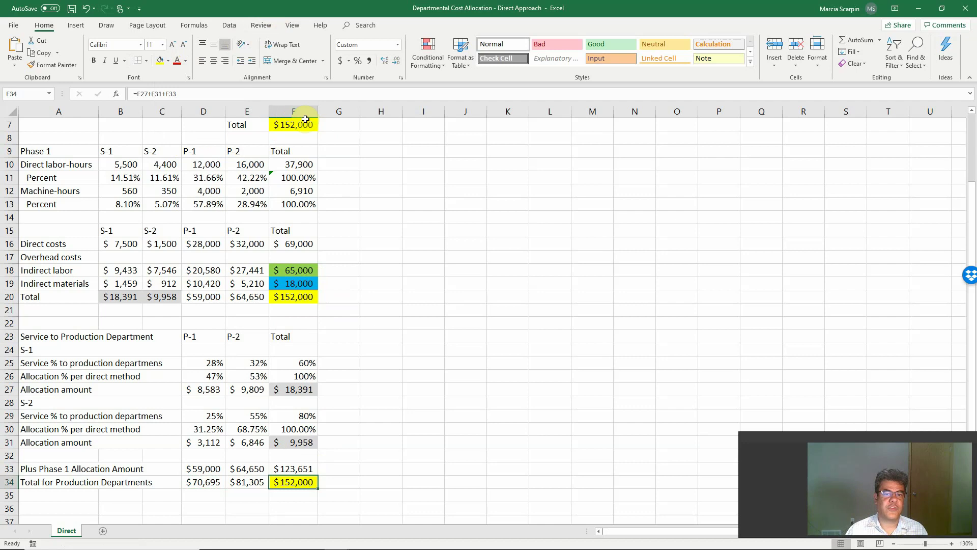
double_click(301, 478)
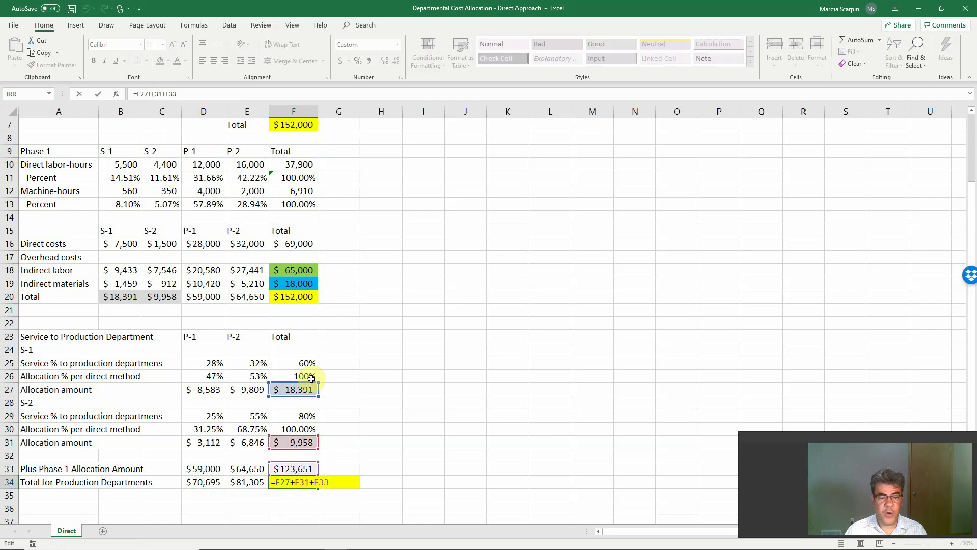
key(Escape)
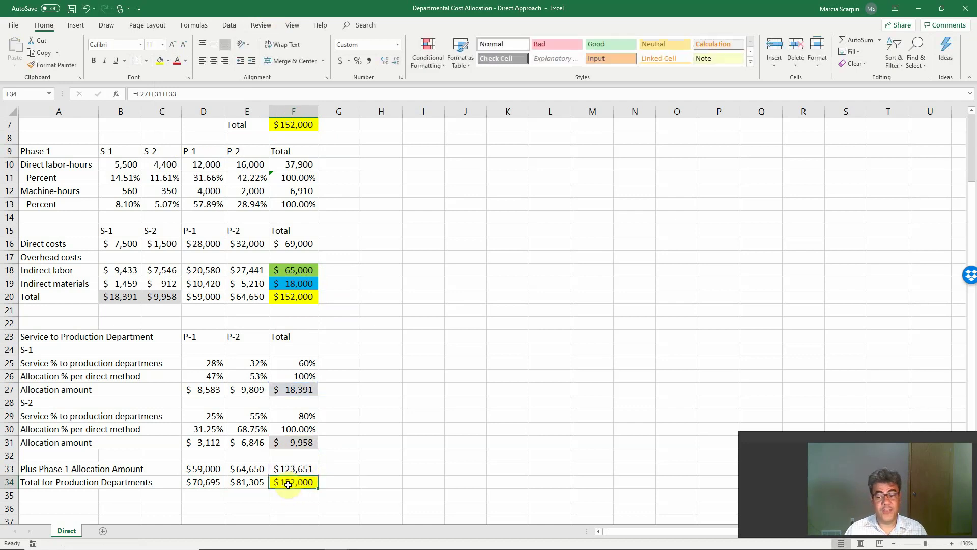
click(238, 508)
text(=)
key(Up)
key(Up)
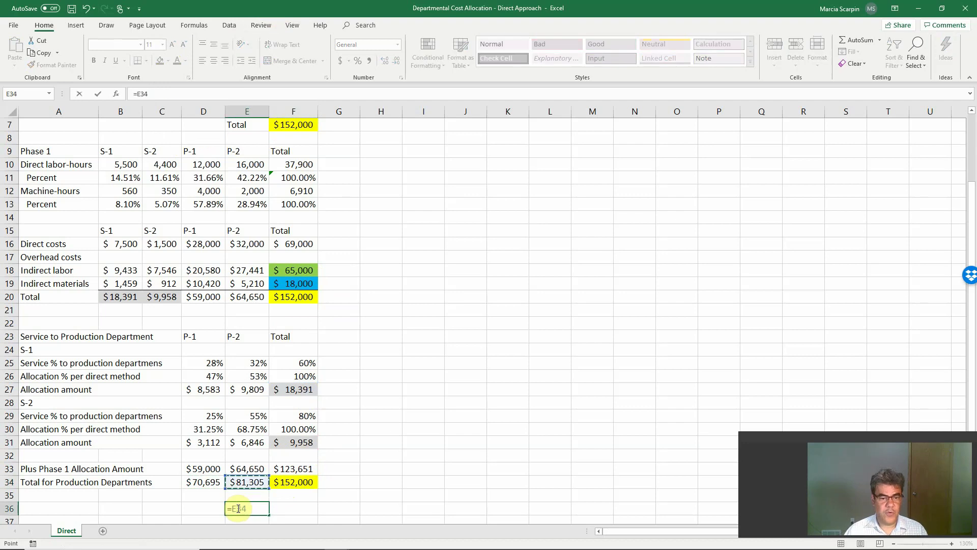
text(+)
key(Up)
key(Up)
key(Left)
key(Return)
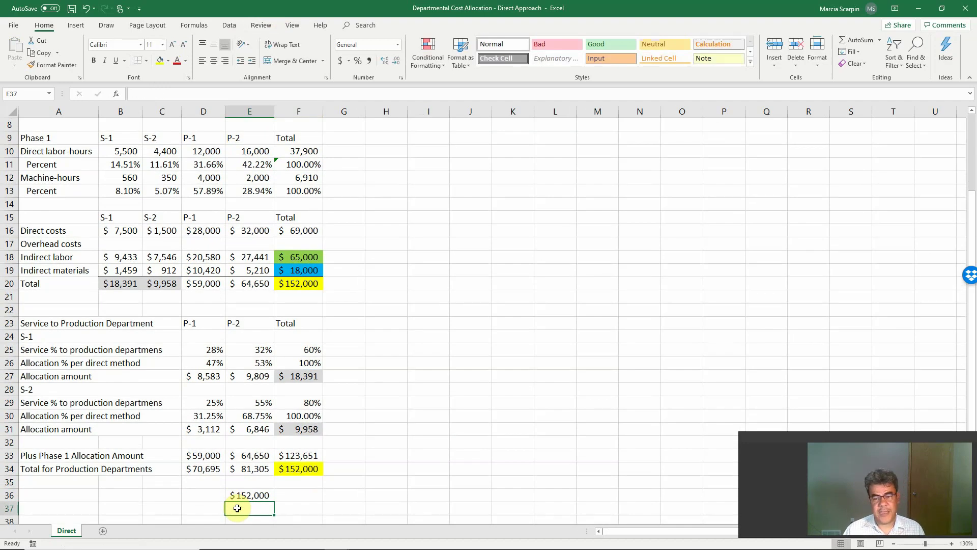
key(Up)
key(Delete)
key(Up)
key(Up)
key(Up)
key(Up)
key(Up)
key(Up)
key(Up)
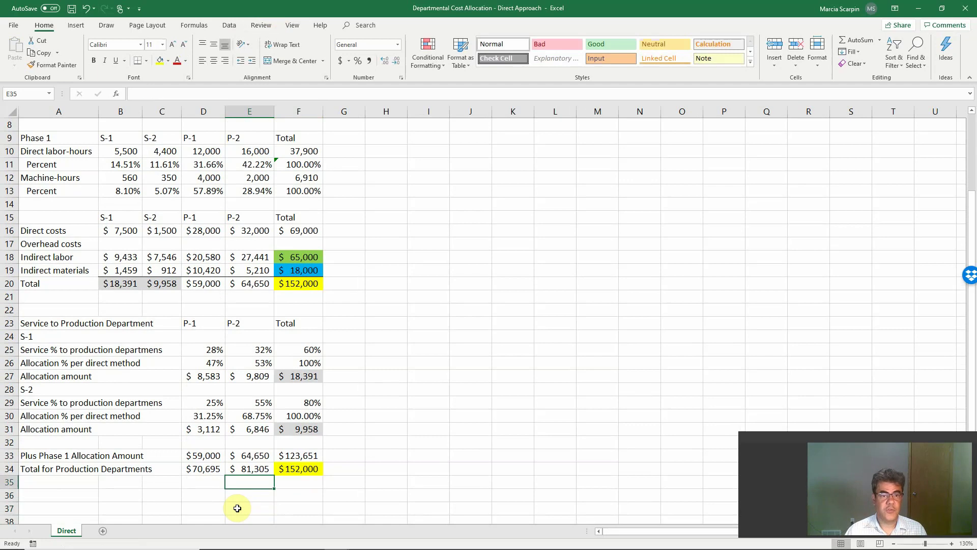
key(Up)
key(Up)
key(Up)
key(Up)
key(Up)
key(Up)
key(Up)
key(Up)
key(Up)
key(Up)
key(Up)
key(Up)
key(Up)
key(Up)
key(Up)
key(Up)
key(Up)
key(Up)
key(Up)
key(Up)
key(Down)
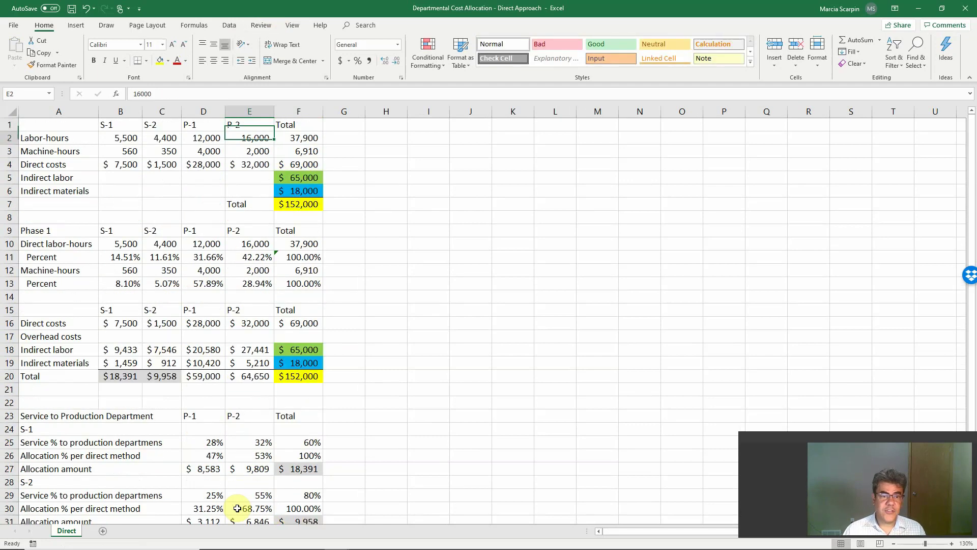
key(Down)
key(Down)
key(Down)
key(Down)
key(Down)
key(Down)
key(Down)
key(Down)
key(Down)
key(Down)
key(Down)
key(Down)
key(Down)
key(Down)
key(Down)
key(Down)
key(Down)
key(Down)
key(Down)
key(Down)
key(Down)
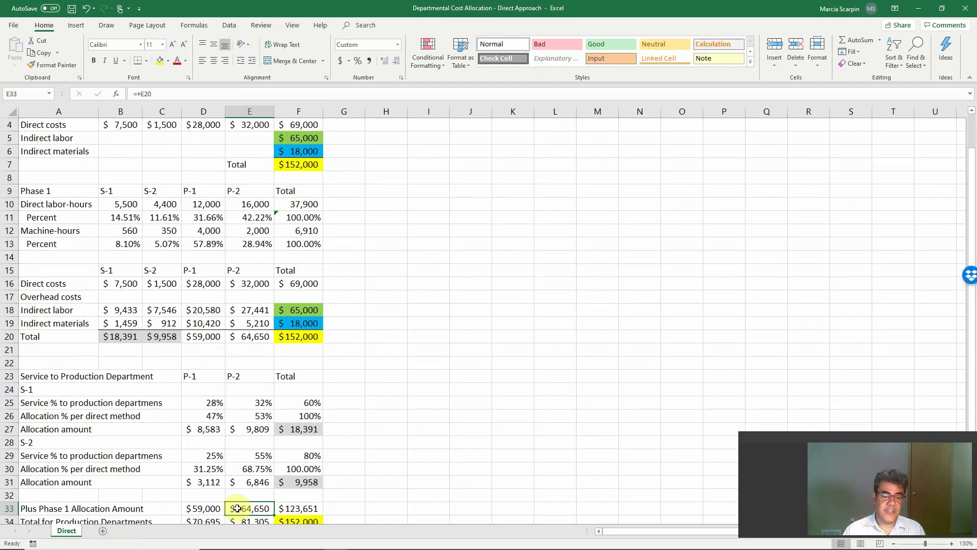
scroll(196, 168, up, 2)
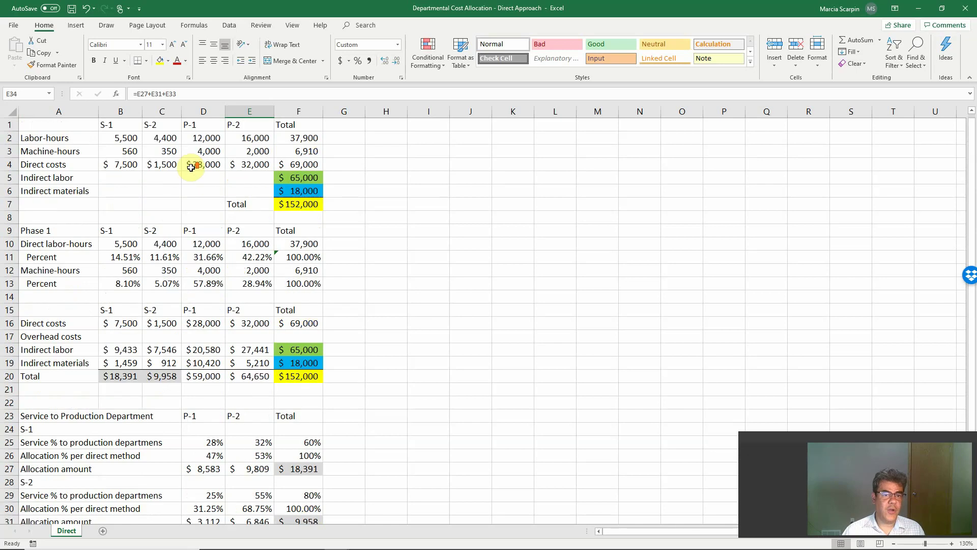
drag(298, 178, 298, 191)
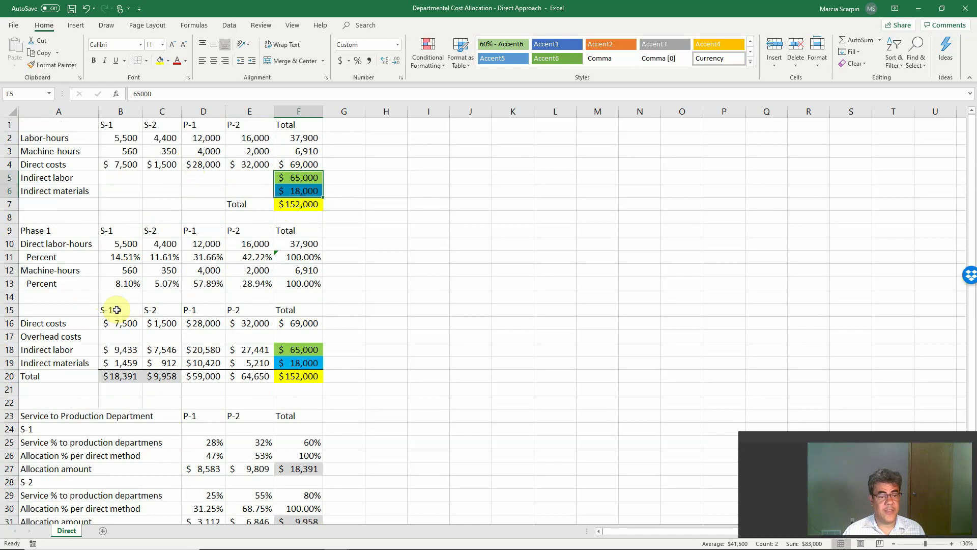
drag(116, 308, 145, 310)
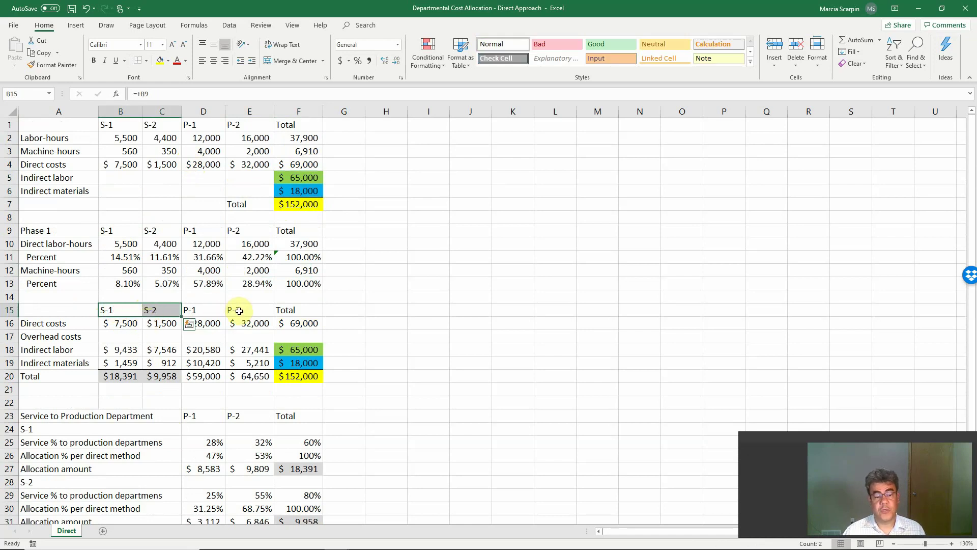
scroll(239, 310, down, 3)
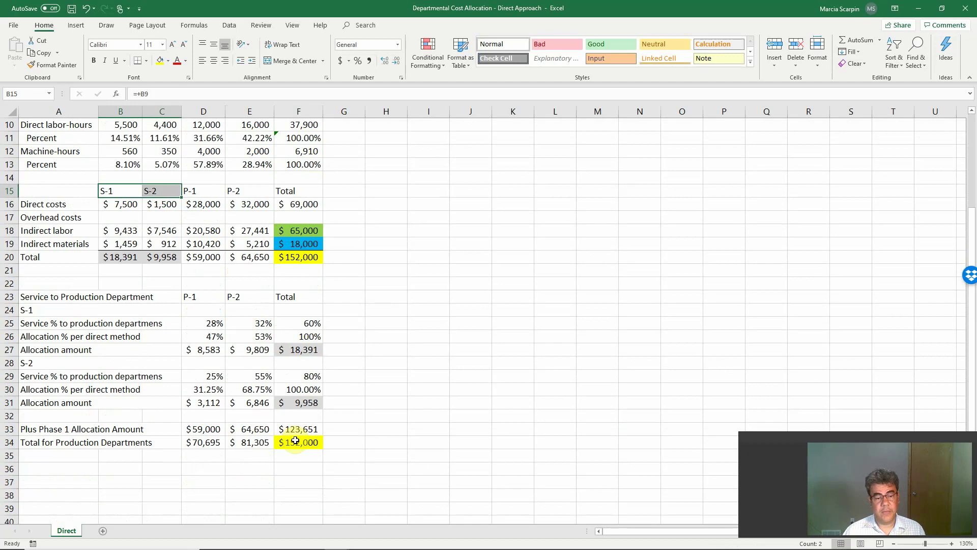
click(295, 441)
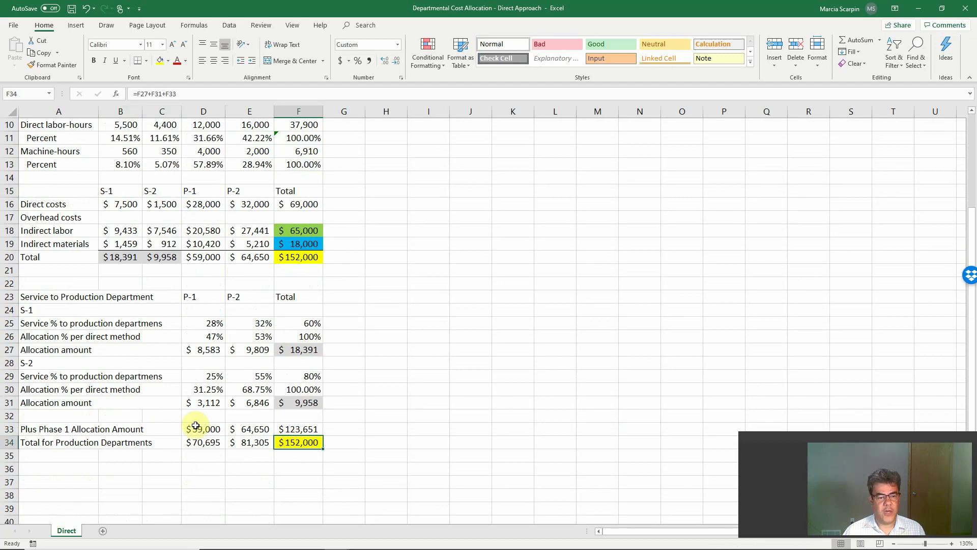
drag(195, 425, 300, 429)
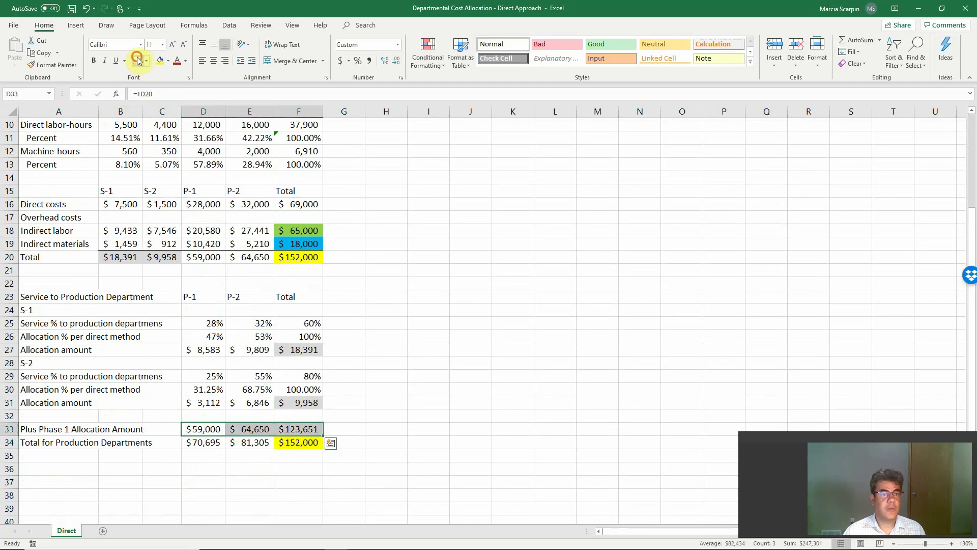
click(346, 336)
scroll(384, 343, up, 2)
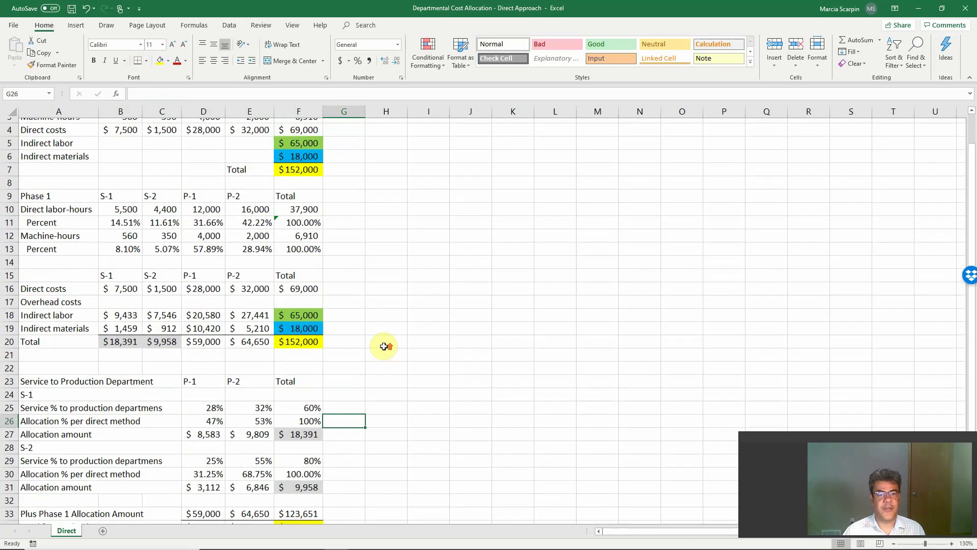
scroll(384, 345, up, 1)
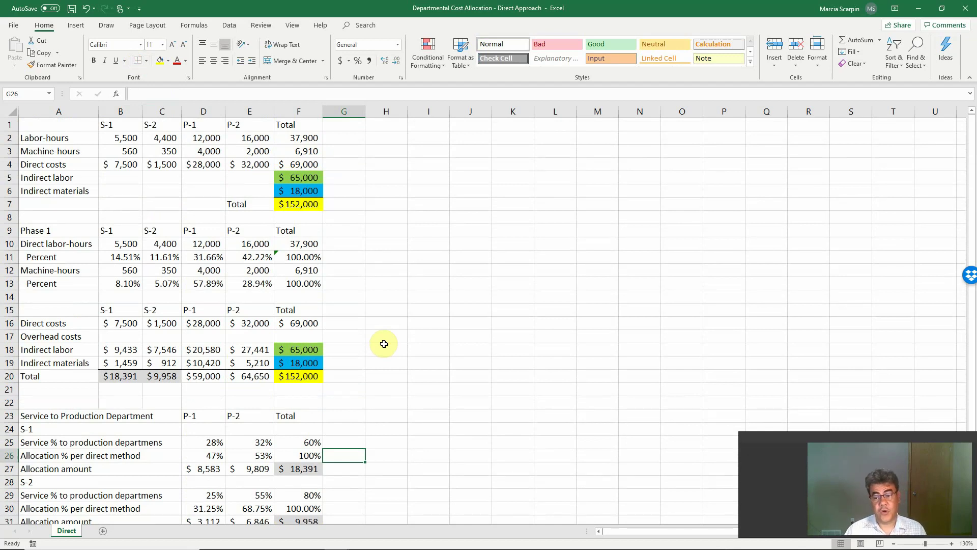
- Bring the PowerPoint slide show forward and jump to the closing Thank you slide
key(alt+Tab)
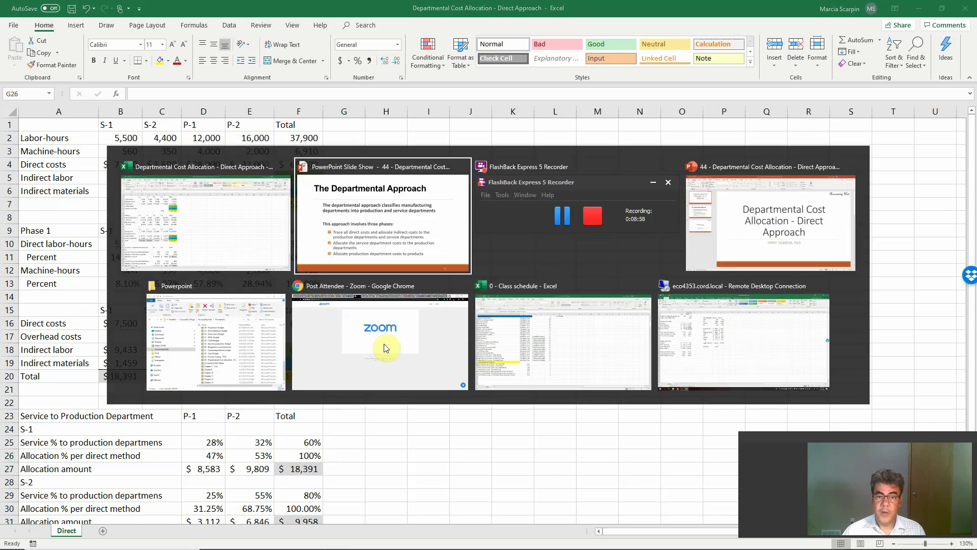
key(End)
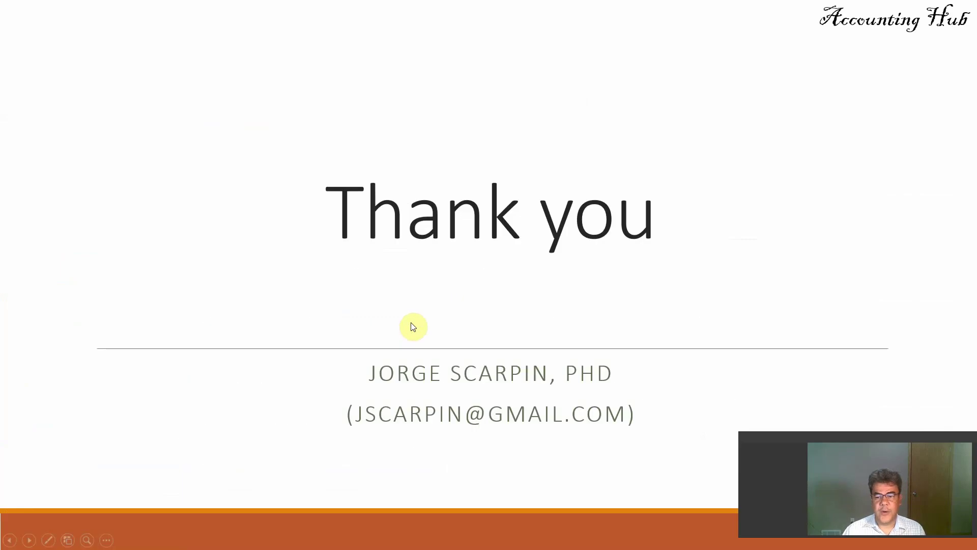